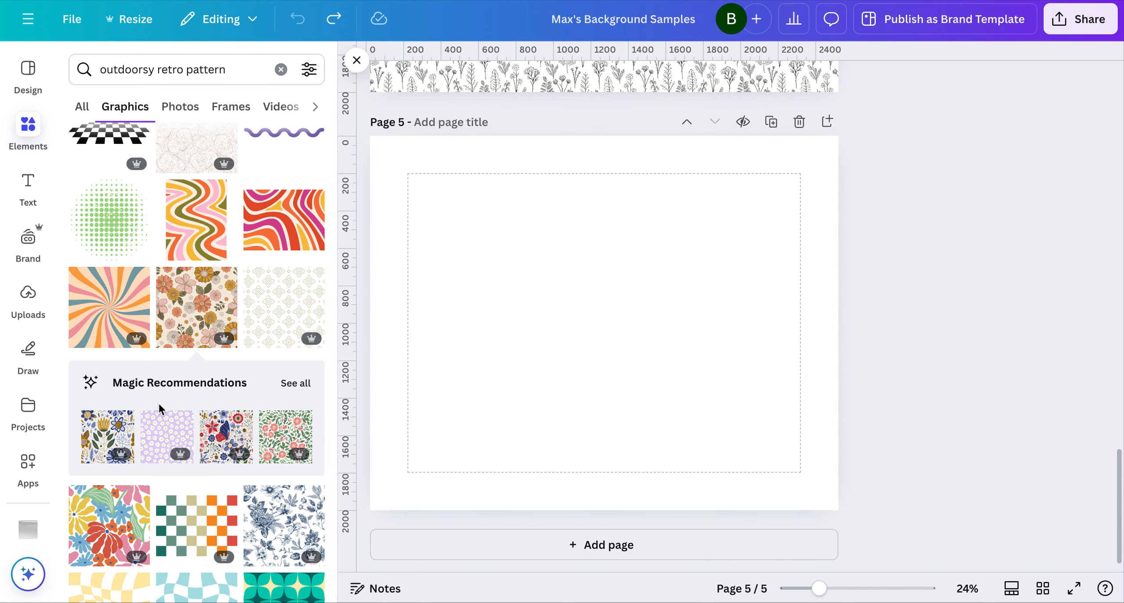
# Add the retro orange-and-pink floral pattern graphic to page 5, align it with the page's upper-left corner and shrink it to about 1200 px square
pyautogui.click(185, 313)
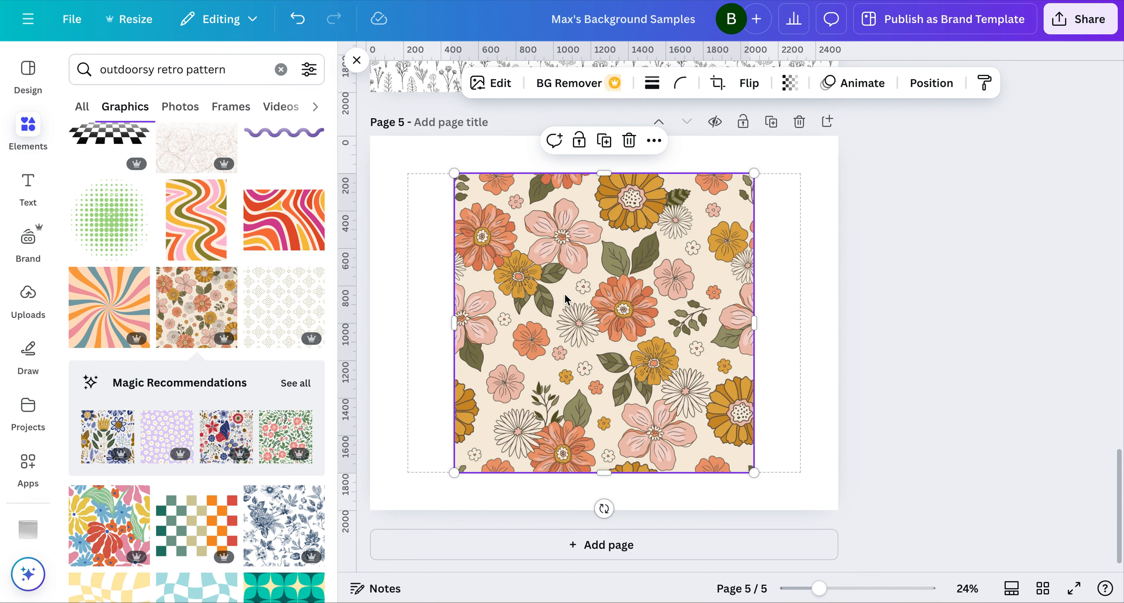
pyautogui.moveTo(603, 302); pyautogui.dragTo(518, 264)
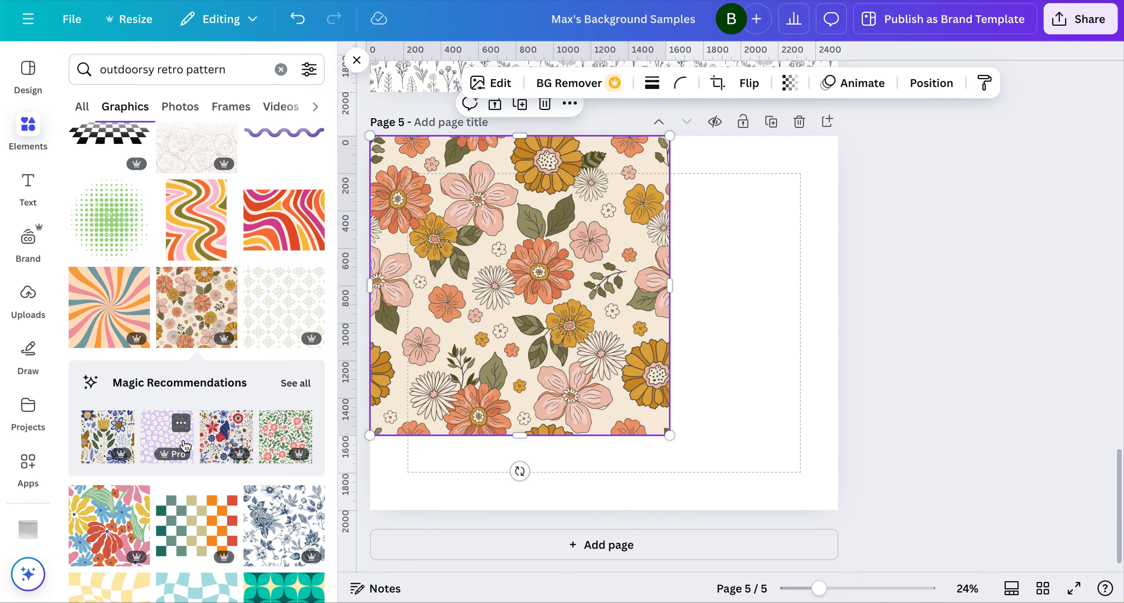
pyautogui.scroll(-1, 186, 444)
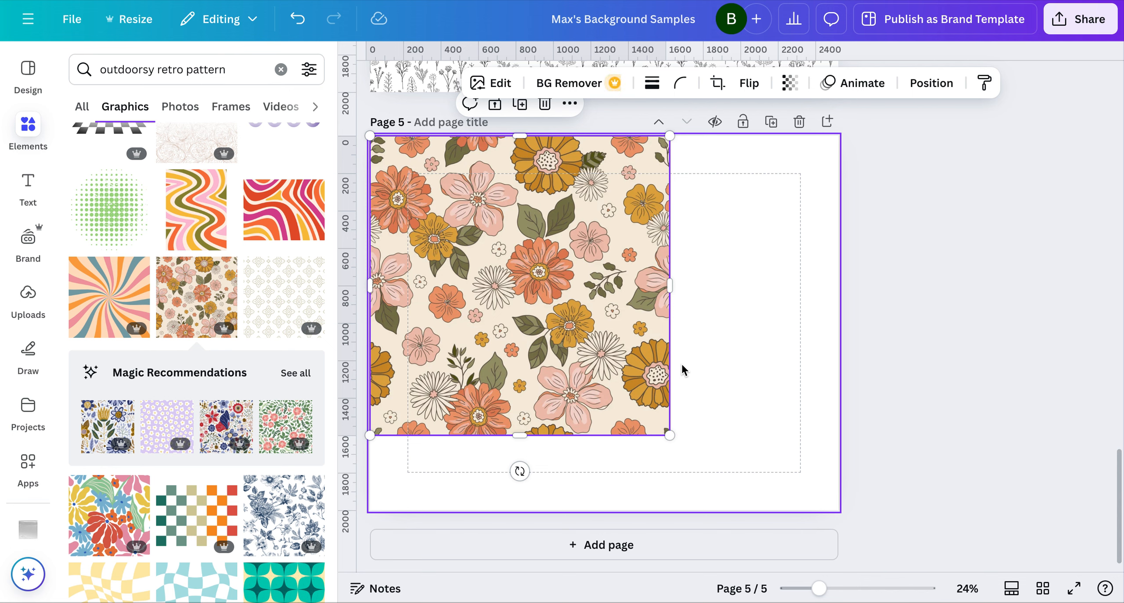
pyautogui.moveTo(668, 435); pyautogui.dragTo(574, 384)
# Duplicate the floral tile and place the copy flush against the first tile's right edge, along the top of page 5
pyautogui.press('super+d')
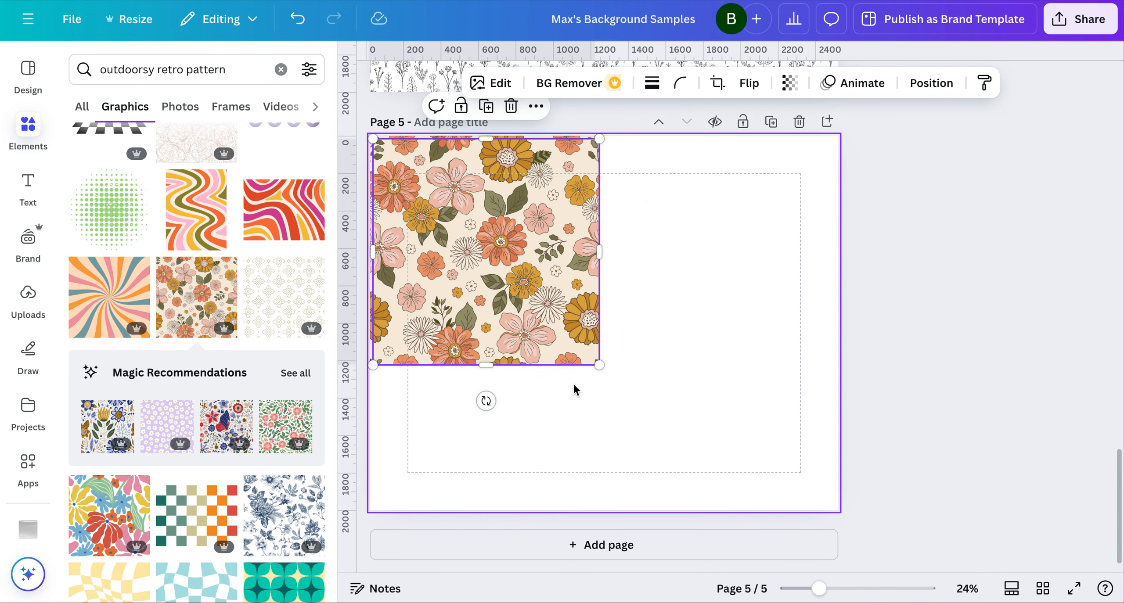
pyautogui.moveTo(504, 246); pyautogui.dragTo(726, 245)
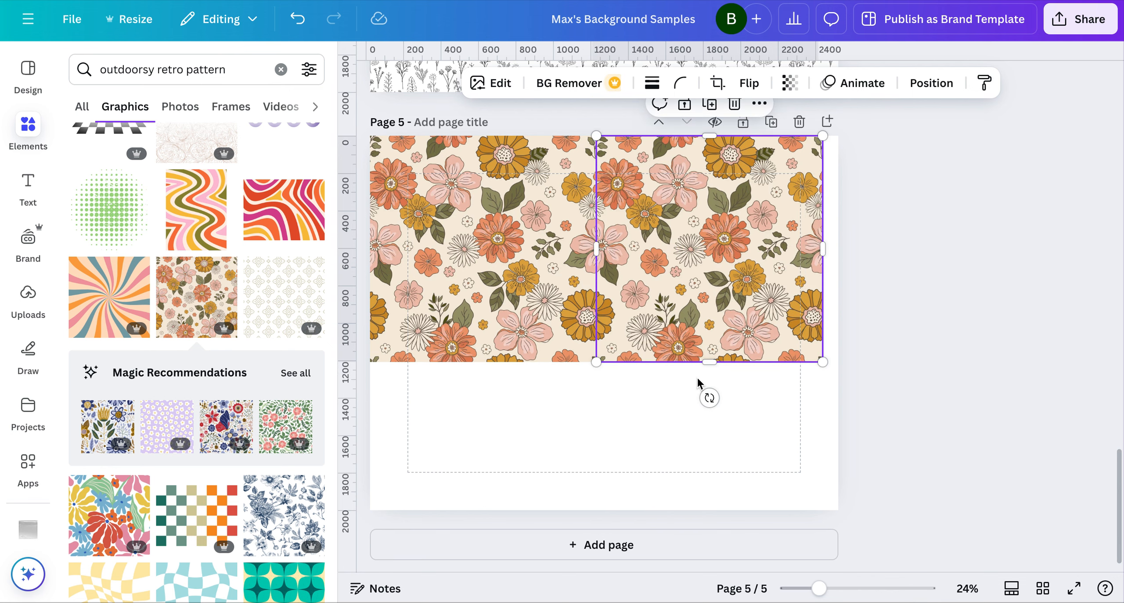
pyautogui.click(684, 419)
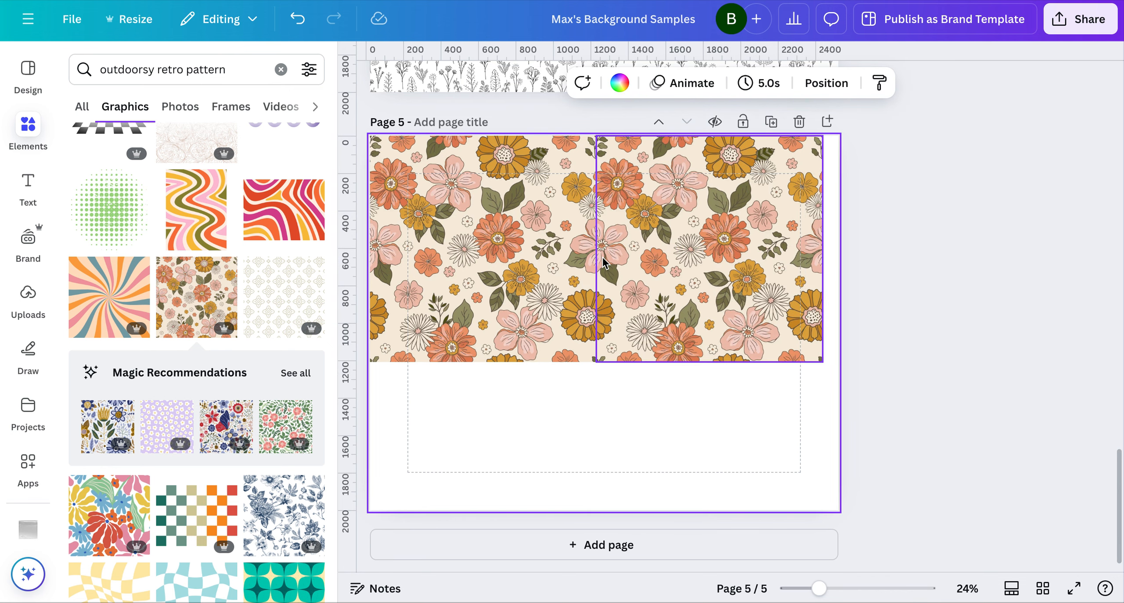
# Inspect the seam between the two floral tiles up close and try nudging the right tile slightly downward
pyautogui.scroll(3, 599, 263)
pyautogui.moveTo(829, 588); pyautogui.dragTo(891, 588)
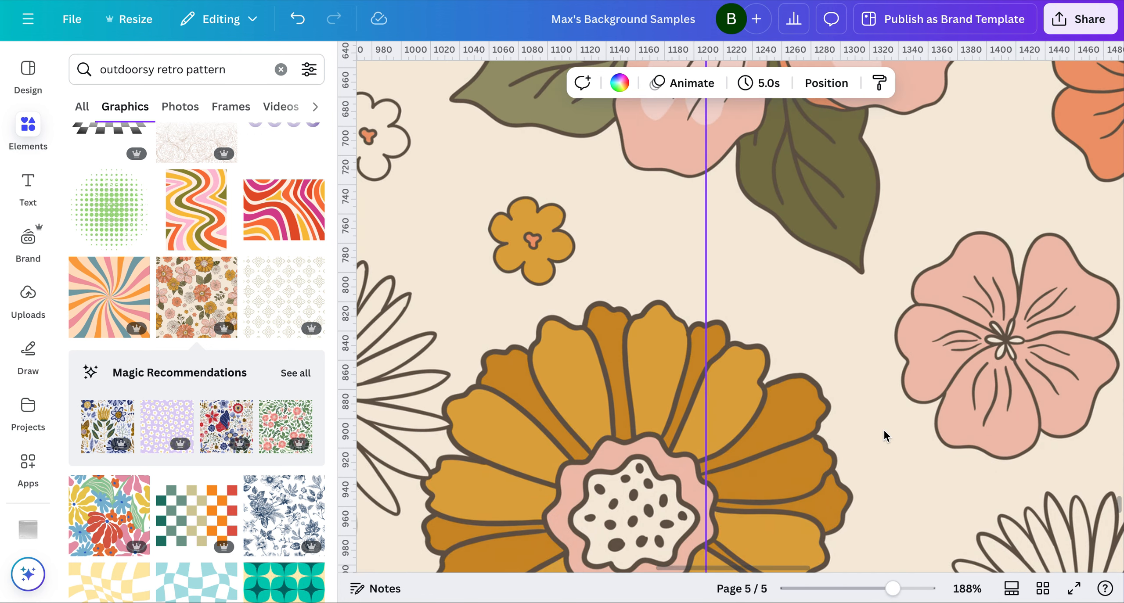
pyautogui.scroll(-10, 711, 391)
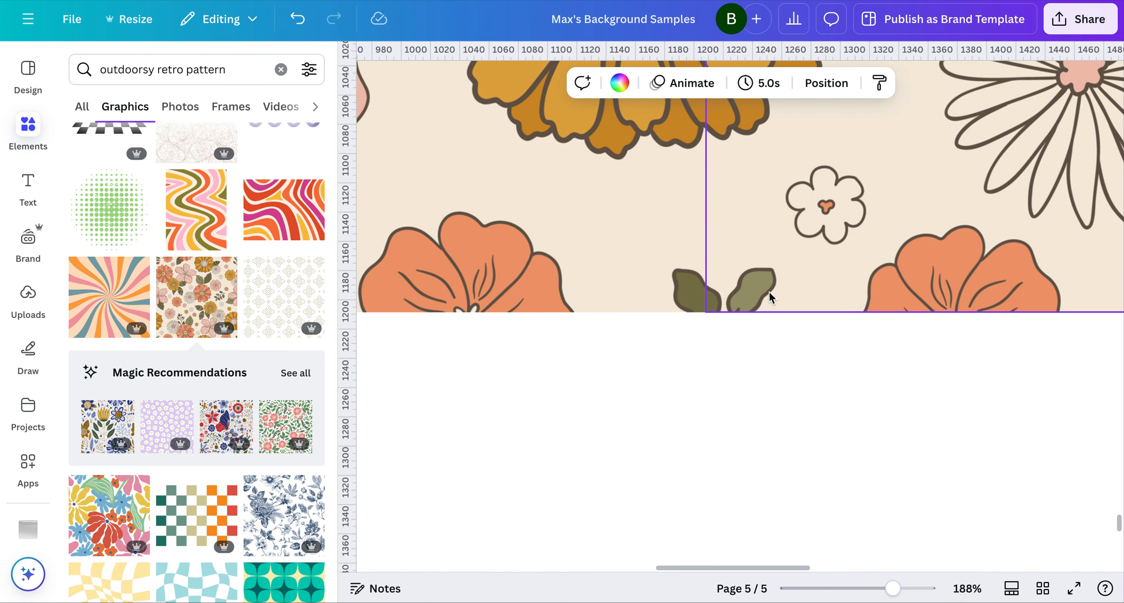
pyautogui.click(755, 295)
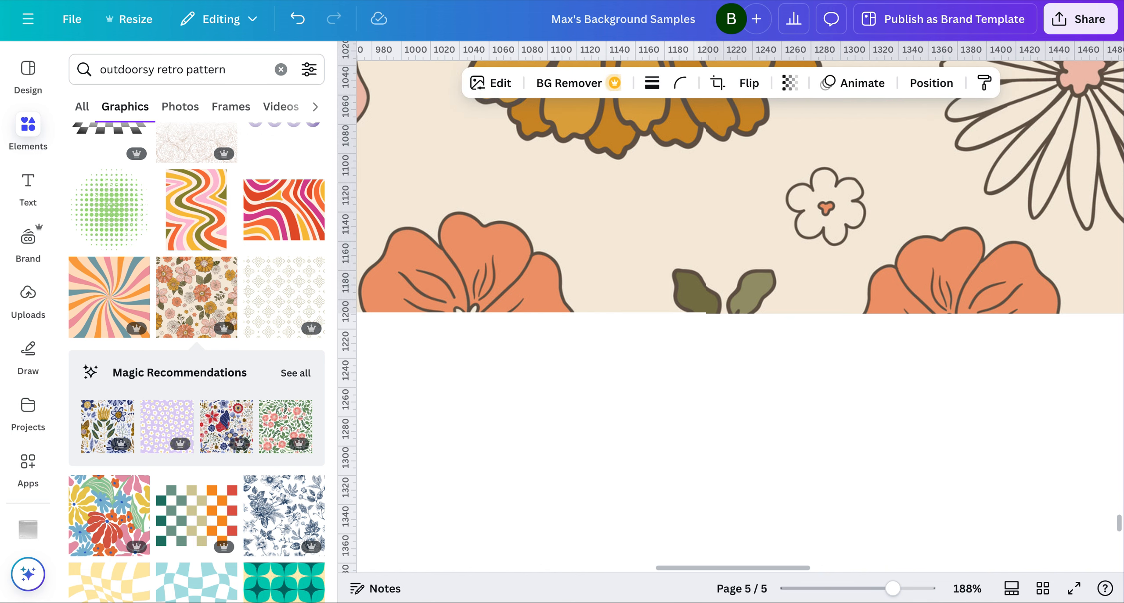
pyautogui.click(698, 425)
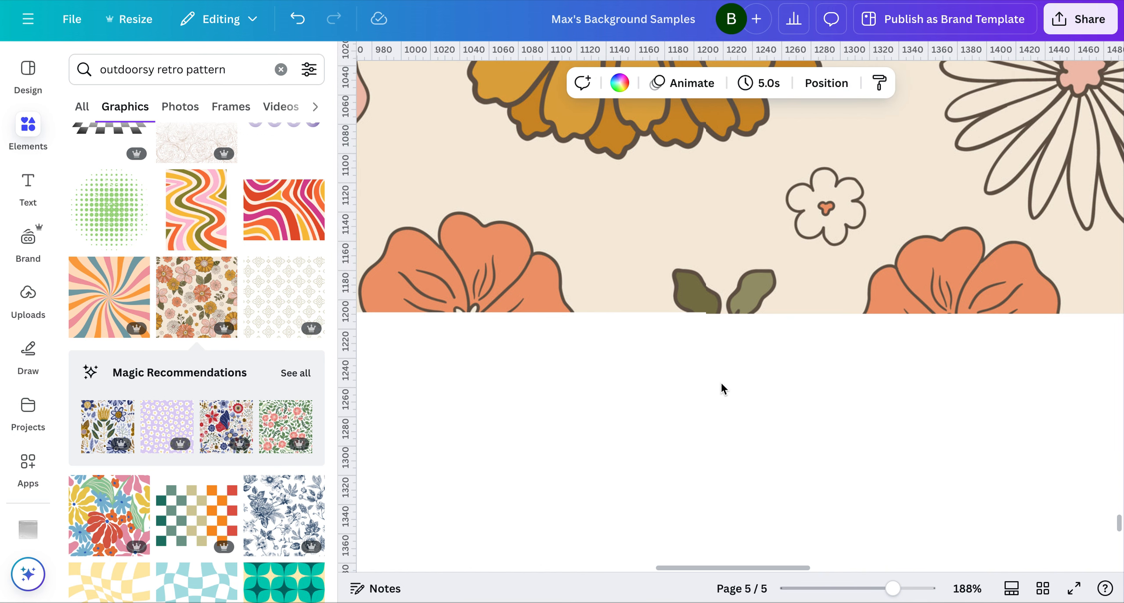
pyautogui.moveTo(892, 588); pyautogui.dragTo(915, 589)
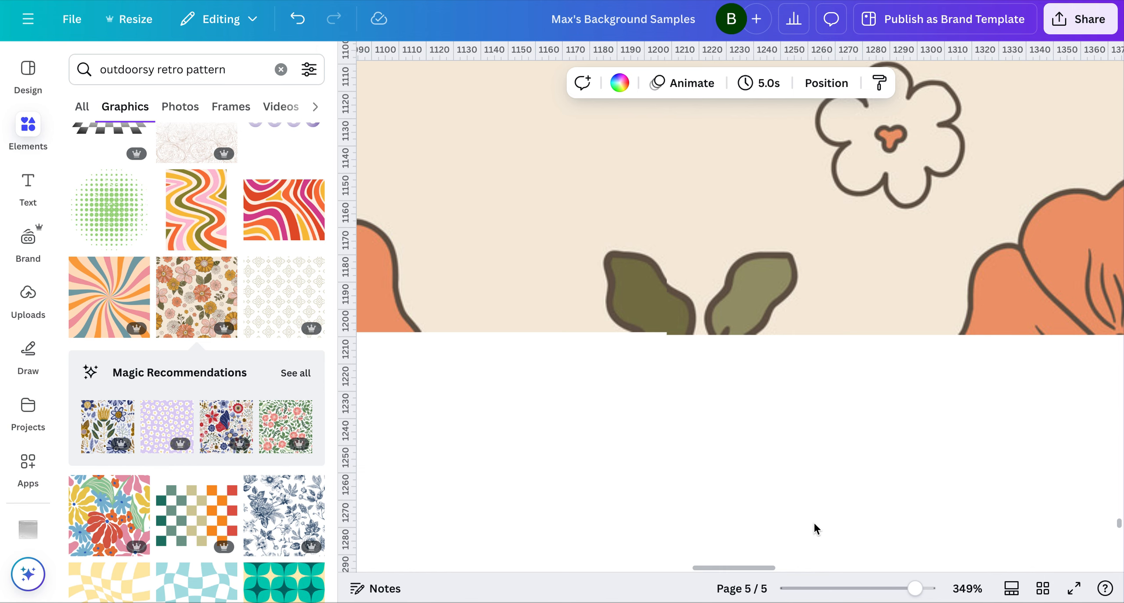
pyautogui.moveTo(915, 589); pyautogui.dragTo(874, 590)
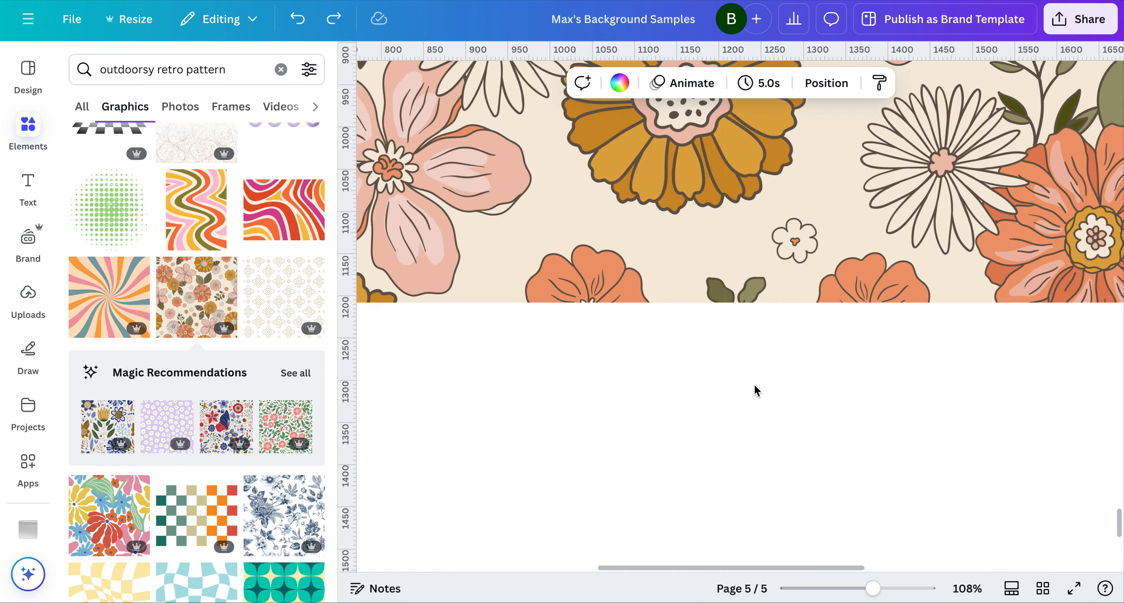
pyautogui.keyDown('ctrl'); pyautogui.scroll(-3, 753, 382); pyautogui.keyUp('ctrl')
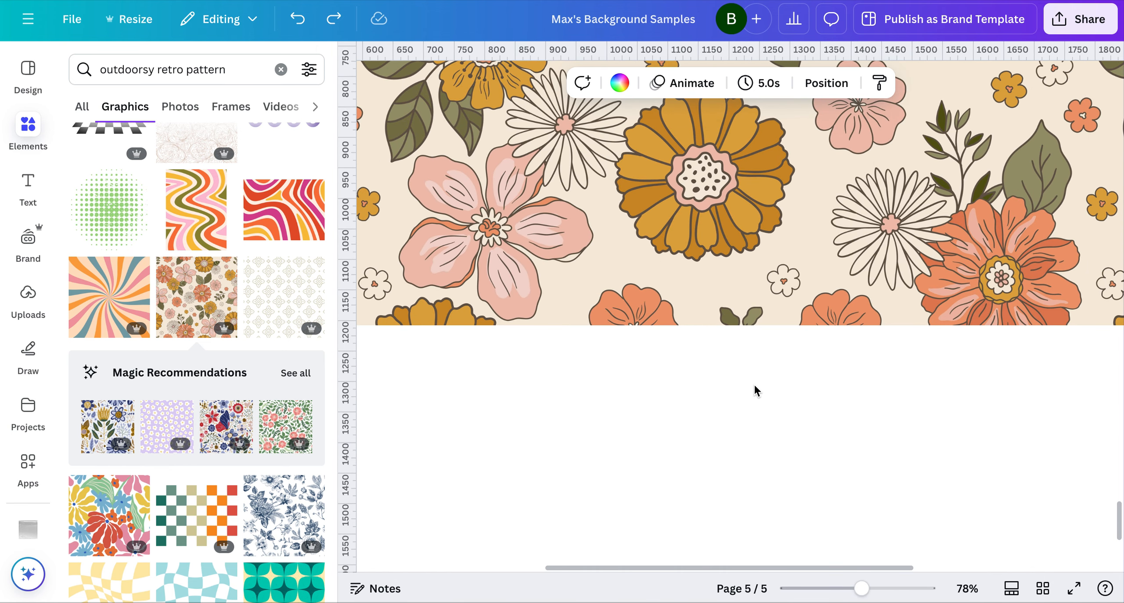
# Try nudging the right floral tile slightly to the right, compare the seam at different magnifications, and undo the nudge
pyautogui.click(896, 589)
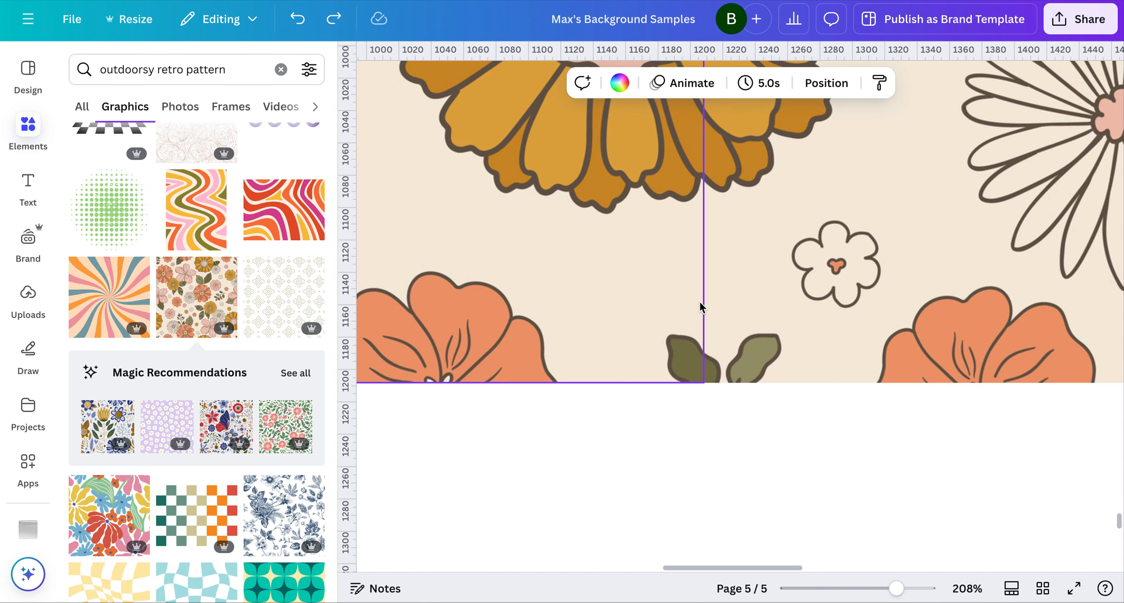
pyautogui.click(748, 309)
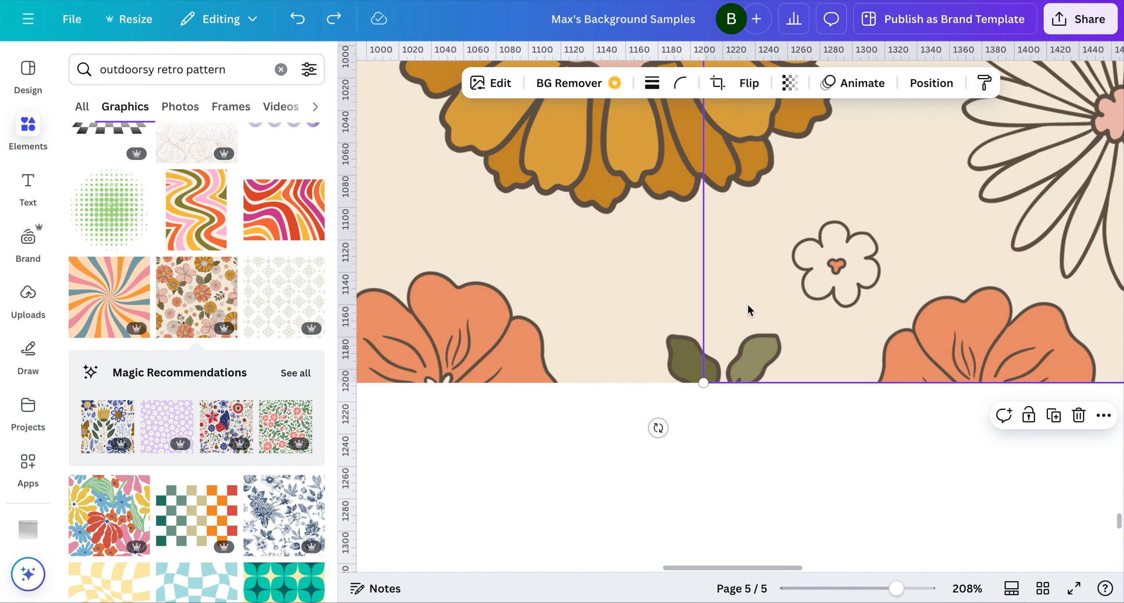
pyautogui.press('Right')
pyautogui.click(756, 432)
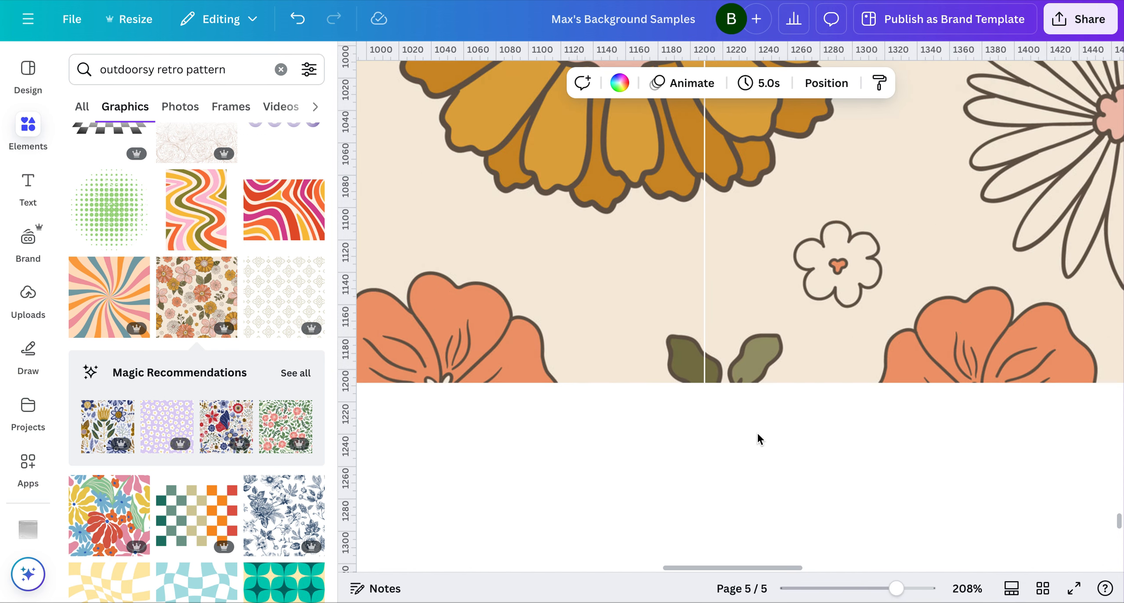
pyautogui.click(825, 589)
pyautogui.scroll(3, 711, 358)
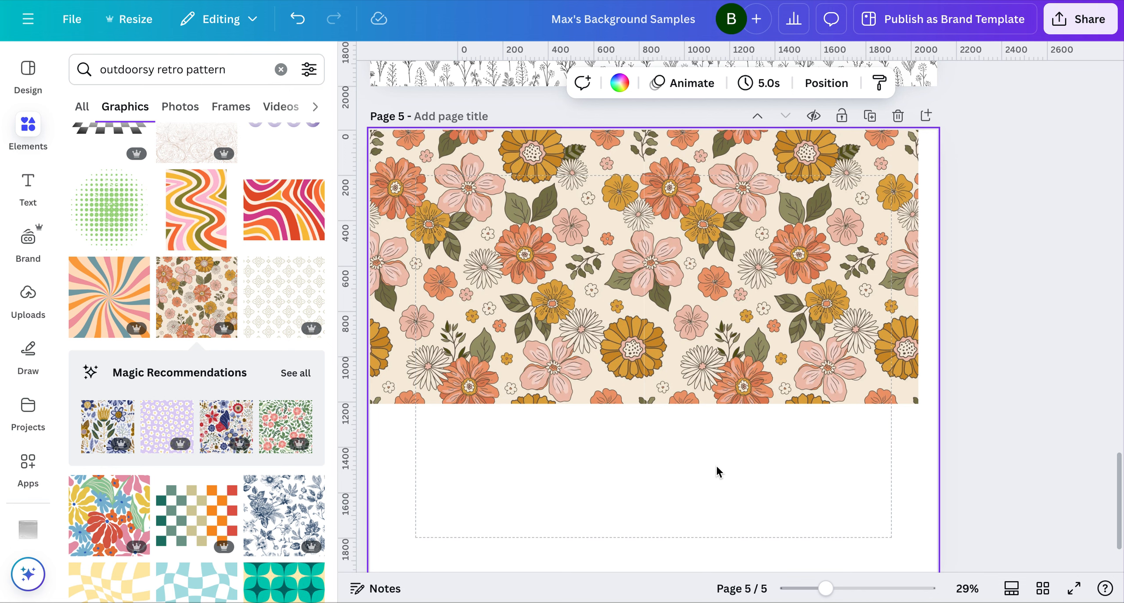
pyautogui.click(898, 589)
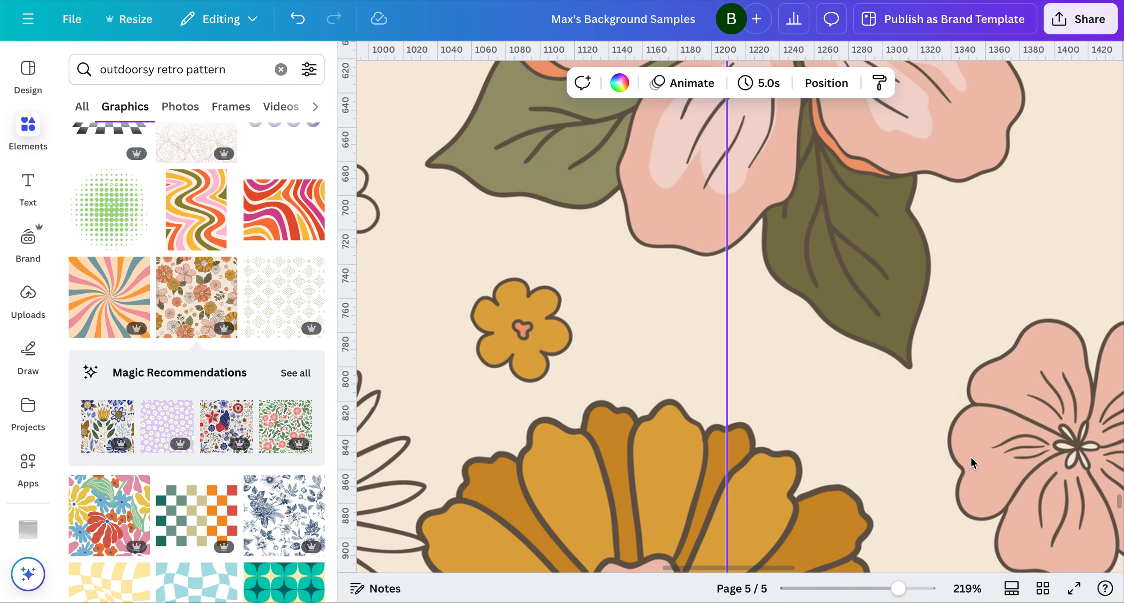
pyautogui.hotkey('ctrl', 'z')
# Select both floral tiles and enlarge them together until they span the full width of page 5
pyautogui.click(833, 589)
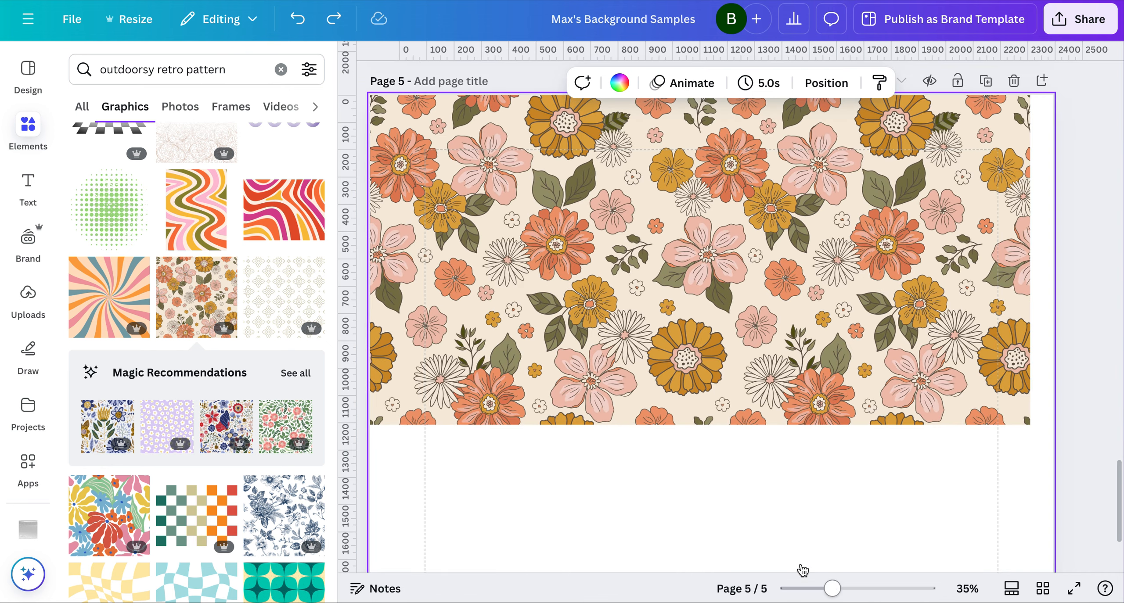
pyautogui.scroll(-2, 730, 509)
pyautogui.scroll(2, 731, 509)
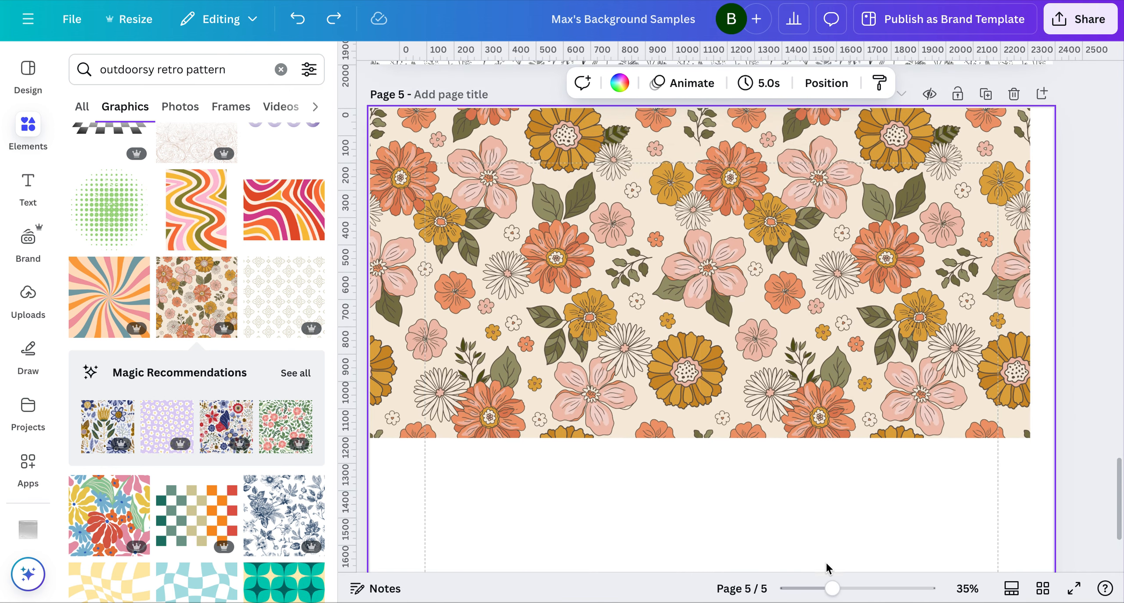
pyautogui.moveTo(830, 588); pyautogui.dragTo(815, 589)
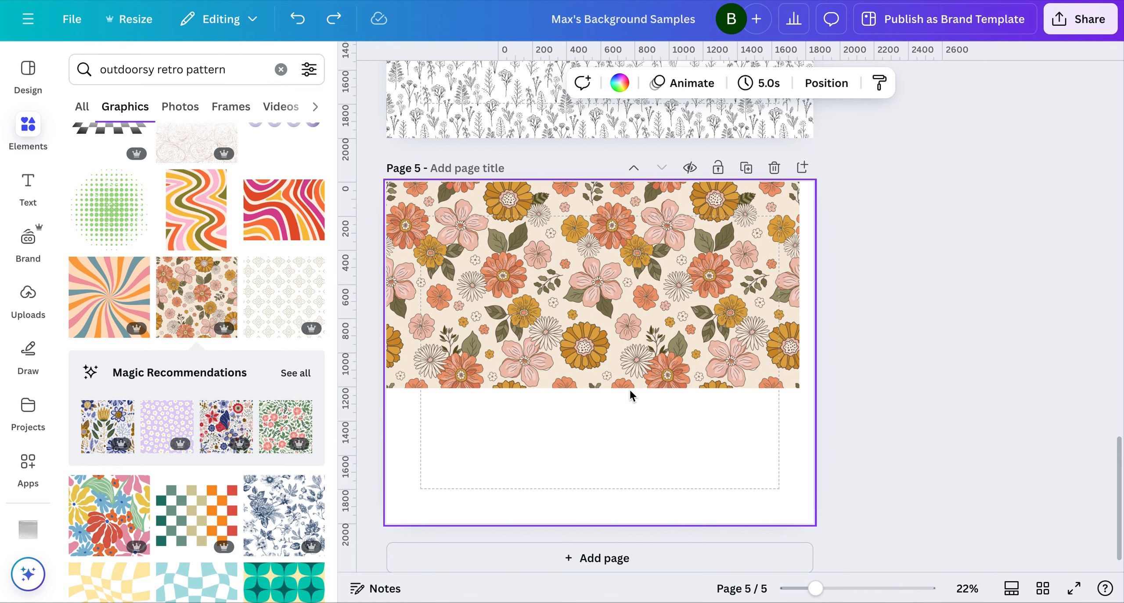
pyautogui.click(631, 352)
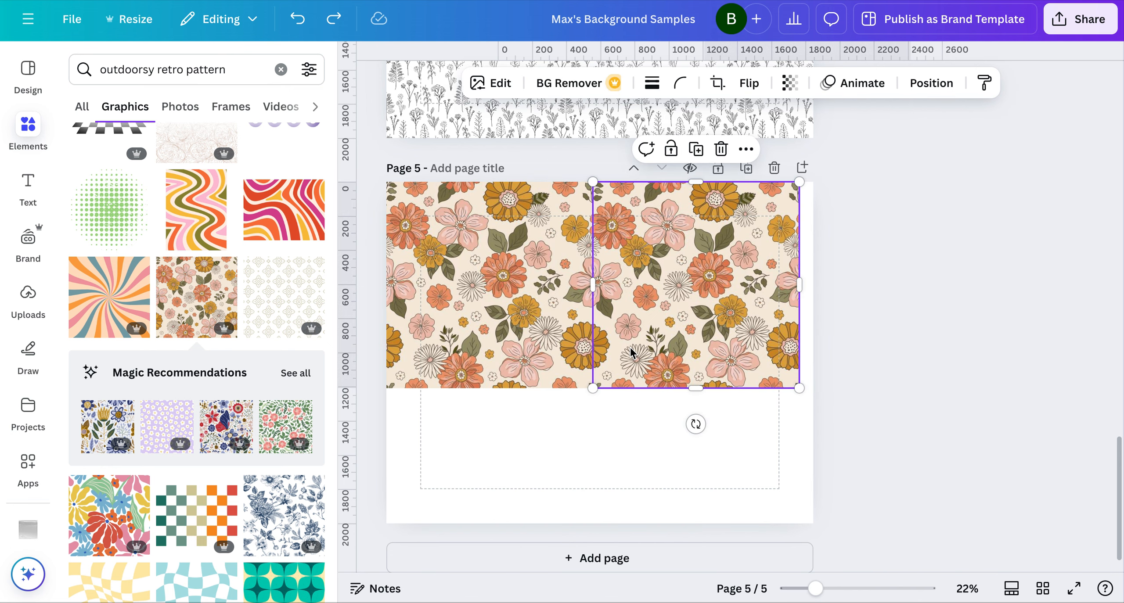
pyautogui.keyDown('shift'); pyautogui.click(580, 351); pyautogui.keyUp('shift')
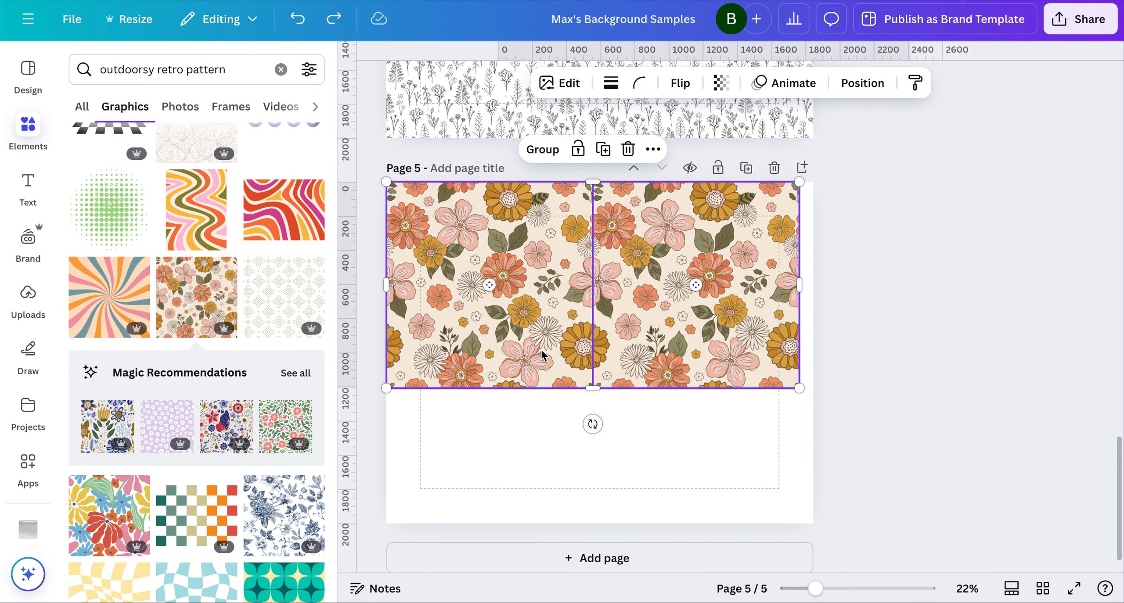
pyautogui.moveTo(798, 387); pyautogui.dragTo(811, 395)
pyautogui.click(688, 434)
# Duplicate the pair of floral tiles and place the copies flush beneath the originals to cover the rest of page 5
pyautogui.click(651, 329)
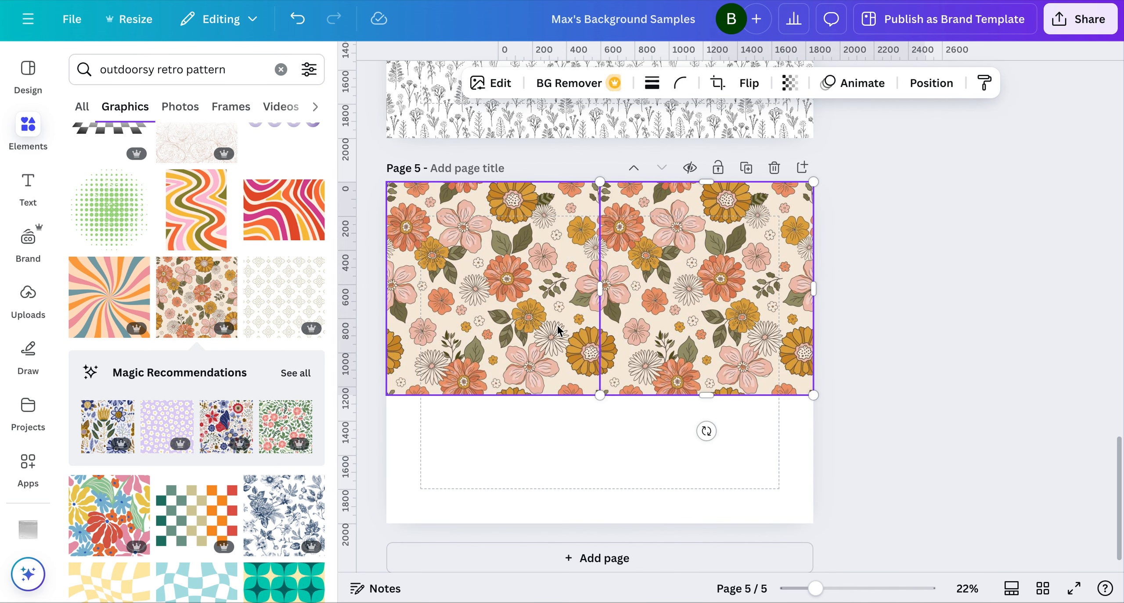
pyautogui.keyDown('shift'); pyautogui.click(557, 330); pyautogui.keyUp('shift')
pyautogui.press('super+d')
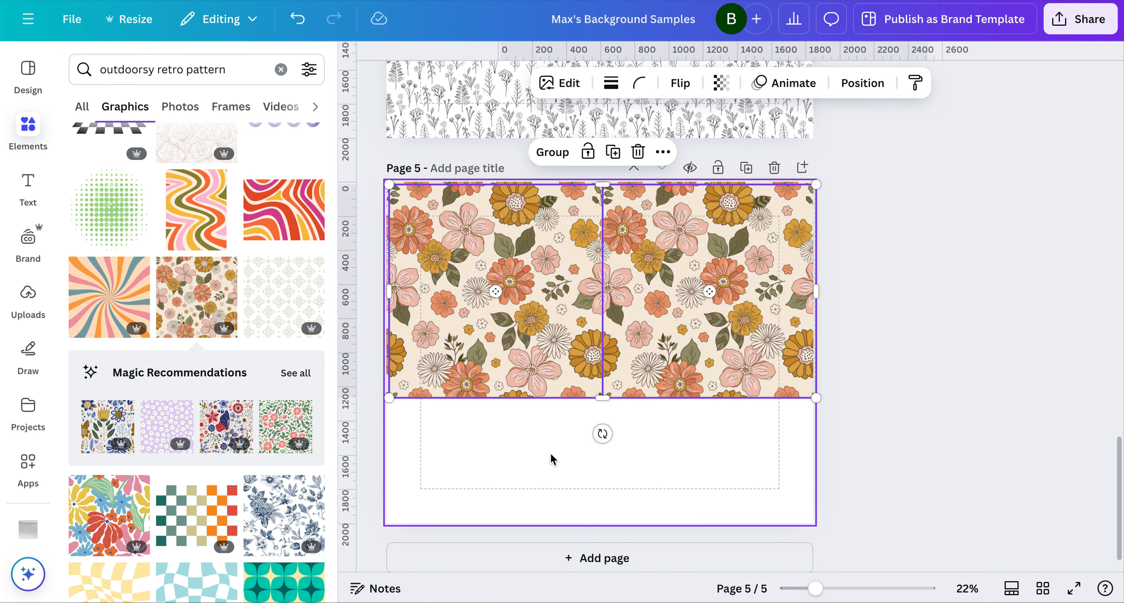
pyautogui.moveTo(565, 287); pyautogui.dragTo(557, 498)
pyautogui.click(888, 372)
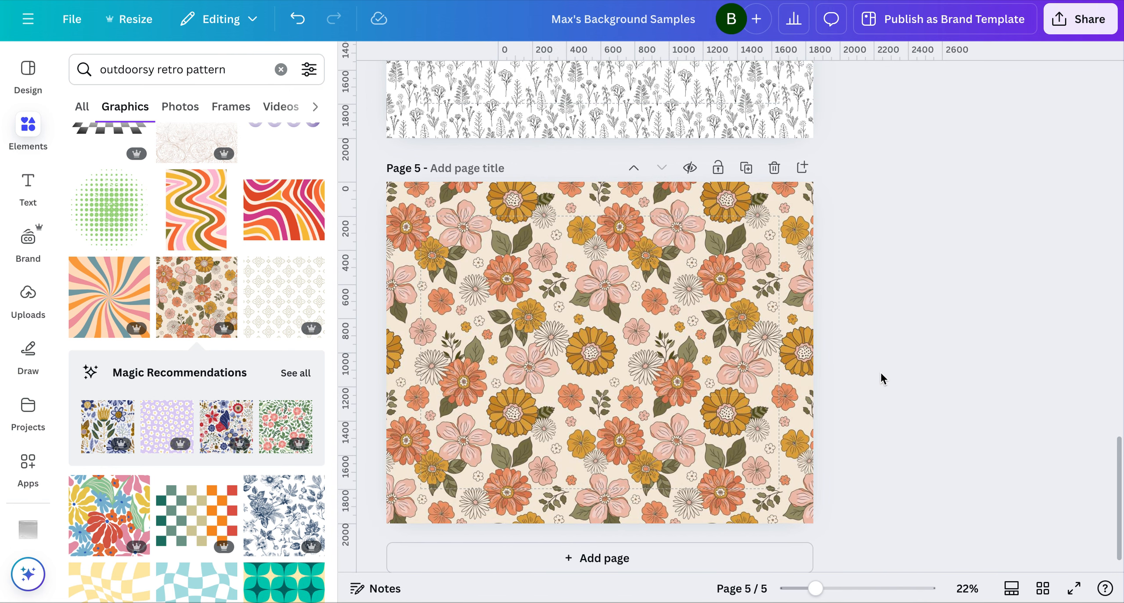
# Inspect the vertical seam near the top of page 5 and nudge the upper-right tile slightly left to tighten it
pyautogui.click(856, 589)
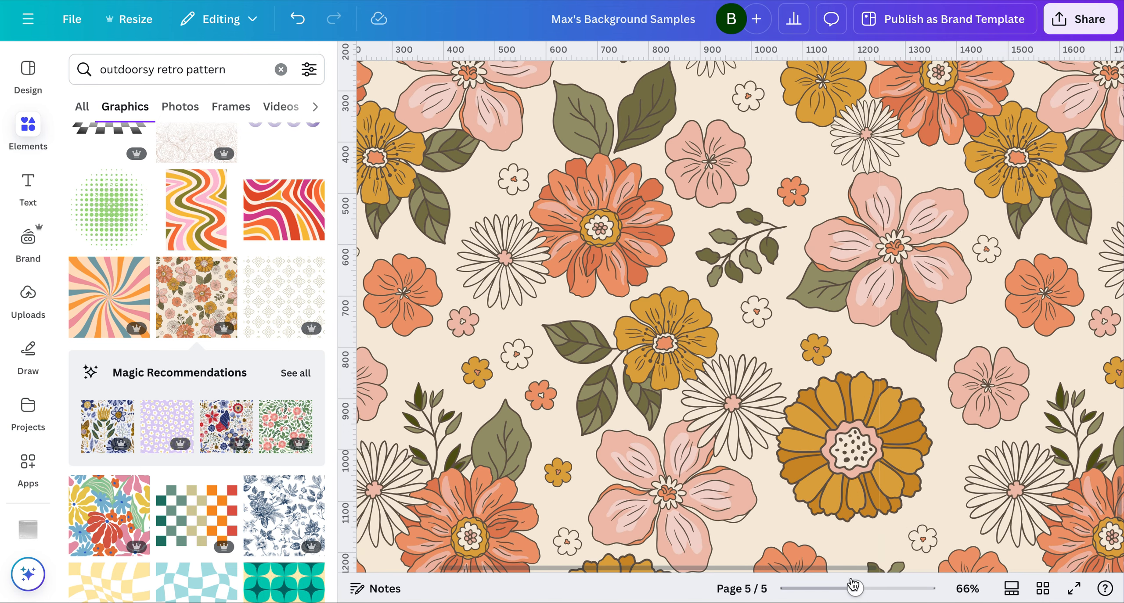
pyautogui.scroll(5, 803, 363)
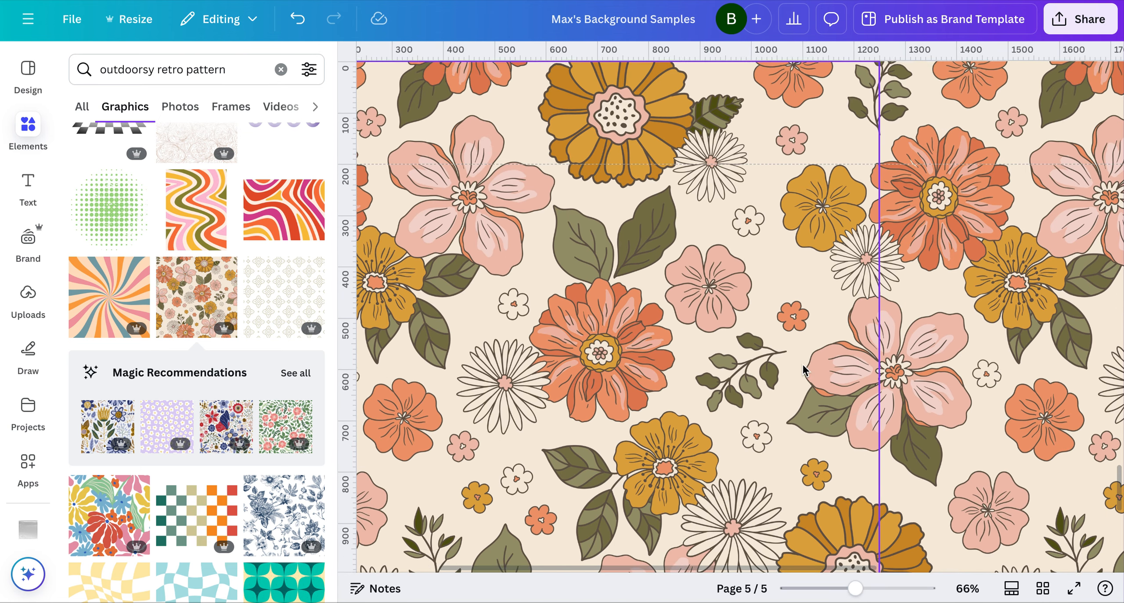
pyautogui.click(894, 588)
pyautogui.hscroll(5, 1010, 342)
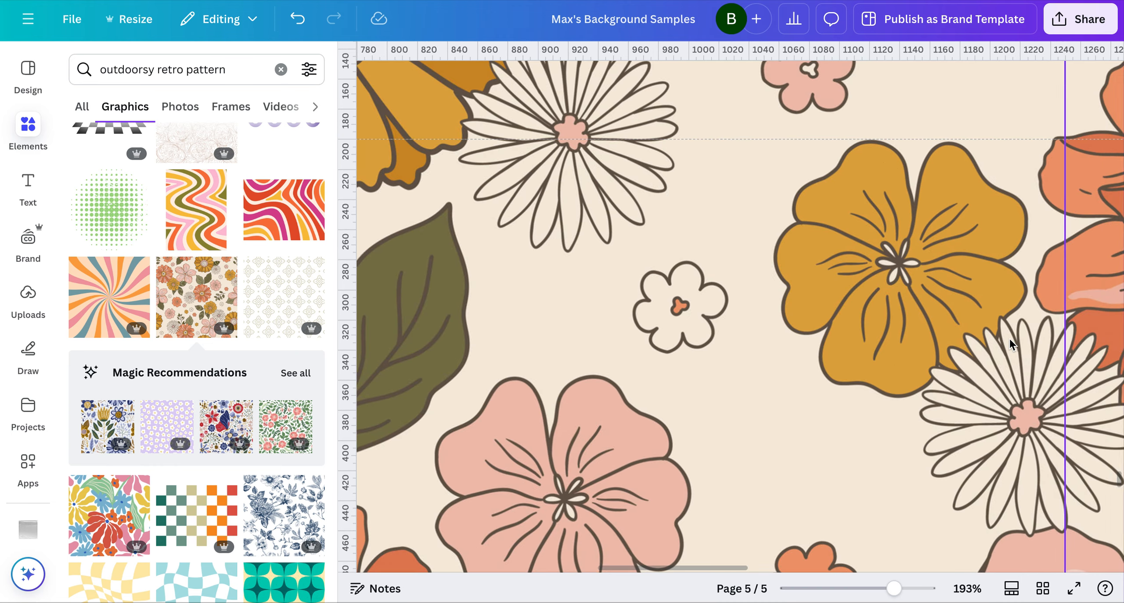
pyautogui.scroll(7, 1010, 343)
pyautogui.scroll(2, 1009, 343)
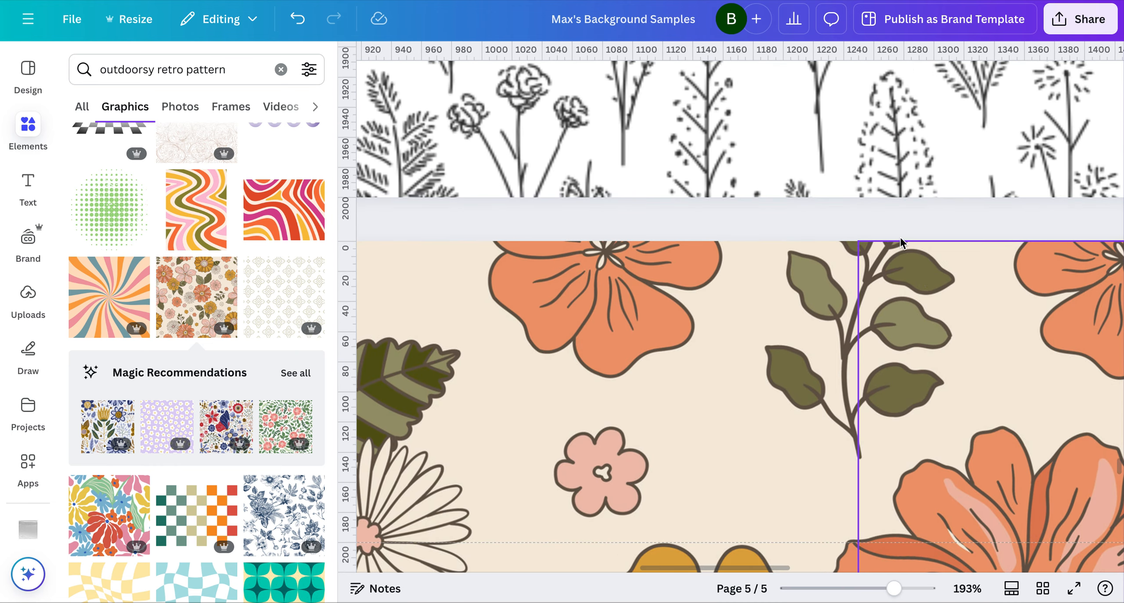
pyautogui.click(945, 281)
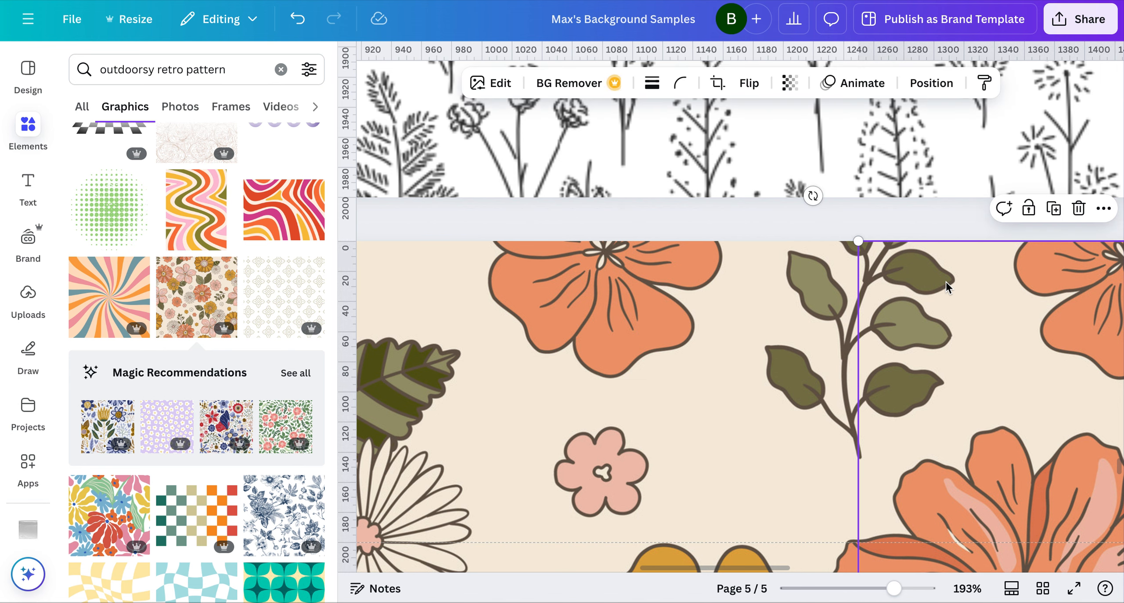
pyautogui.click(905, 222)
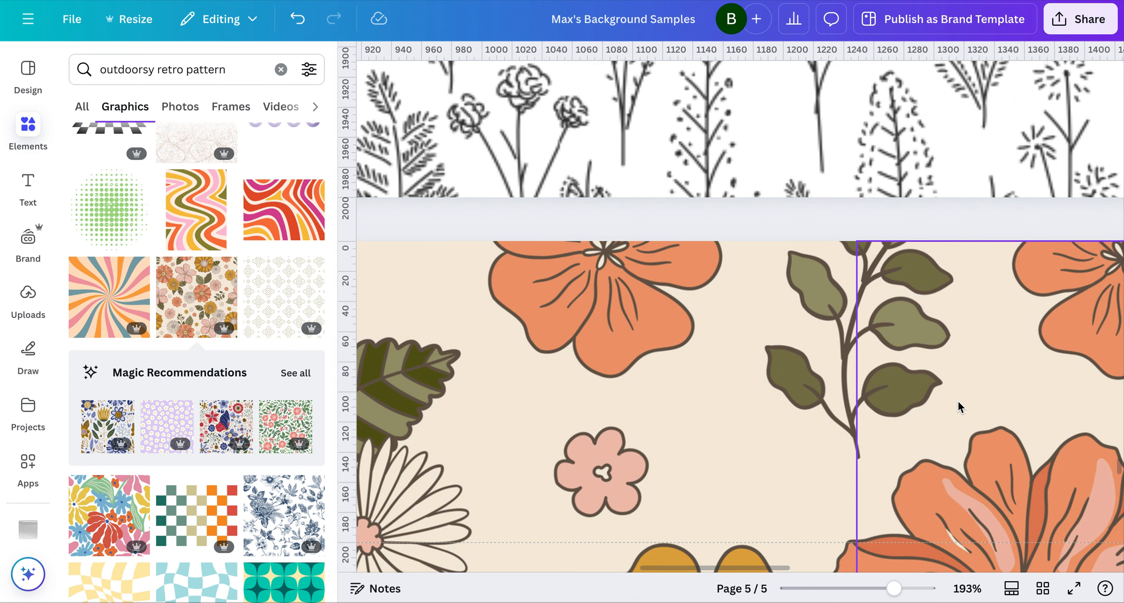
# Nudge both lower floral tiles slightly up and the lower-right tile slightly left to close the seams where the four tiles meet
pyautogui.scroll(-12, 959, 402)
pyautogui.scroll(-20, 958, 406)
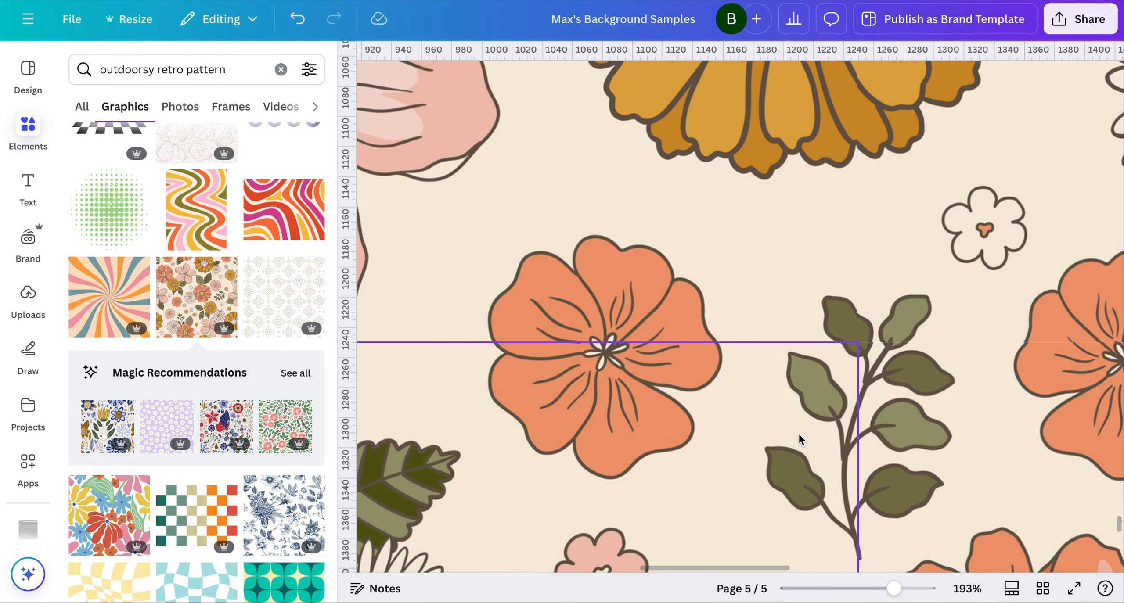
pyautogui.click(923, 394)
pyautogui.click(790, 402)
pyautogui.press('Up')
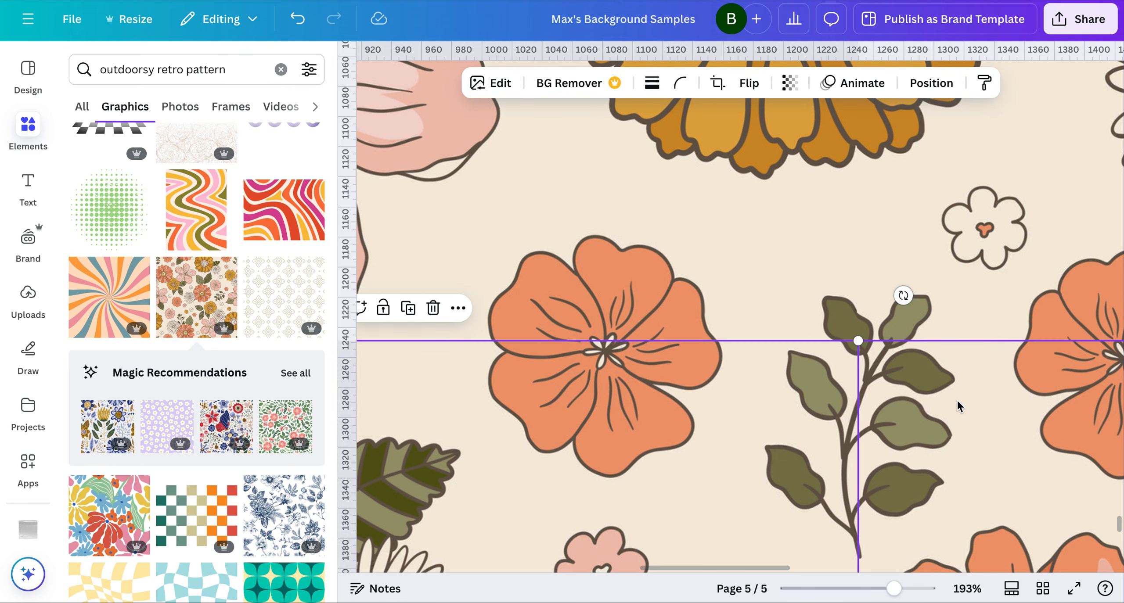
pyautogui.click(957, 399)
pyautogui.press('Left')
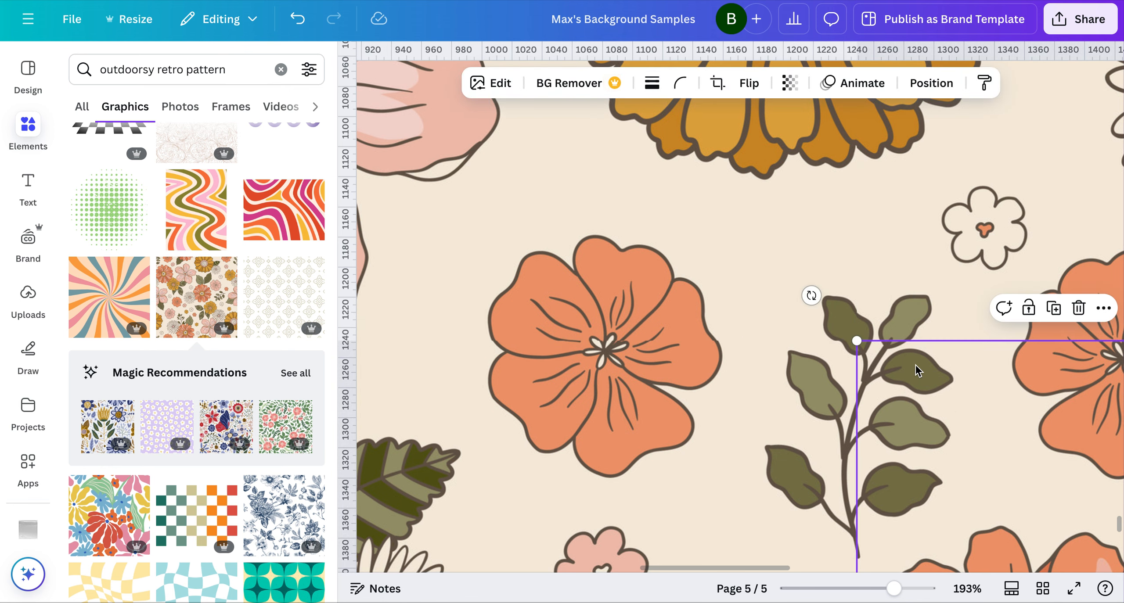
# Add a blank page 6 and place the first recommended pattern on it, the navy, lilac and mustard floral graphic
pyautogui.scroll(-5, 918, 370)
pyautogui.scroll(-2, 887, 406)
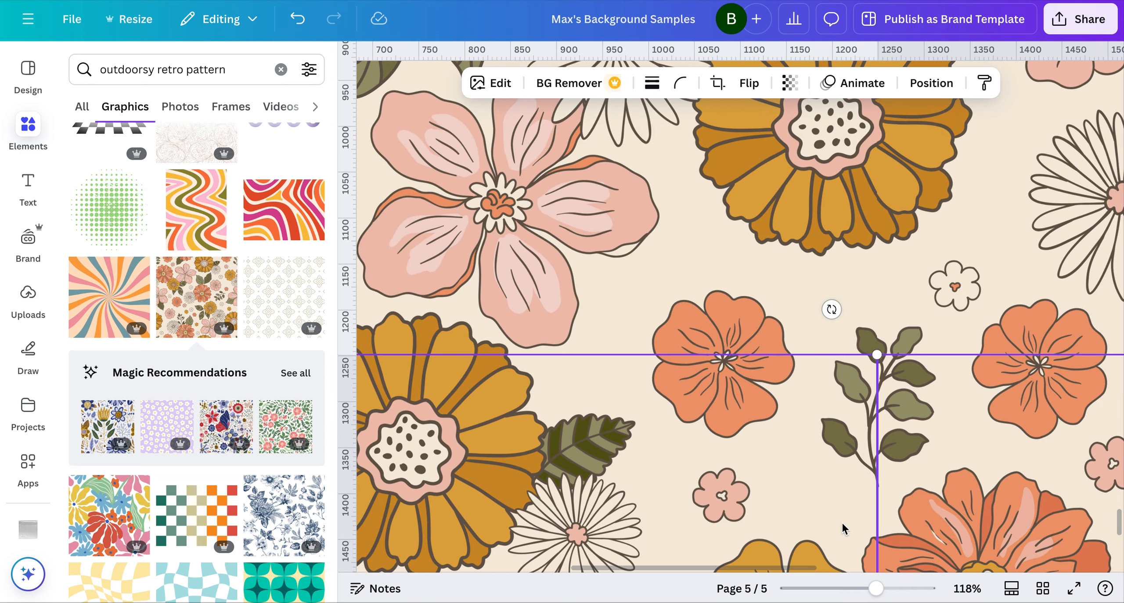
pyautogui.click(845, 588)
pyautogui.moveTo(846, 588); pyautogui.dragTo(823, 588)
pyautogui.click(960, 377)
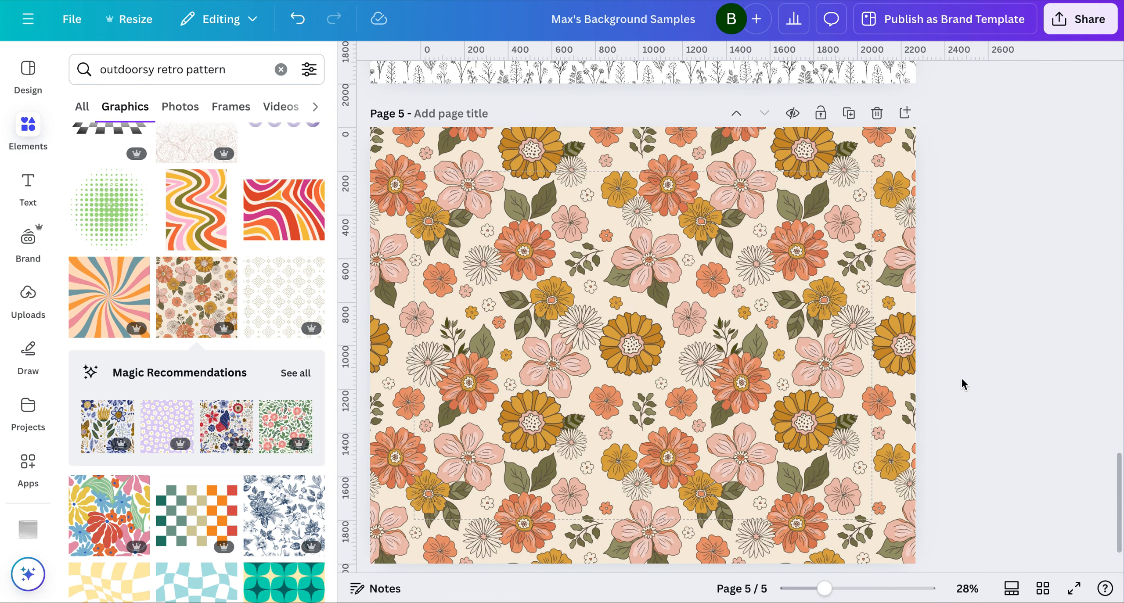
pyautogui.scroll(-5, 961, 377)
pyautogui.click(655, 373)
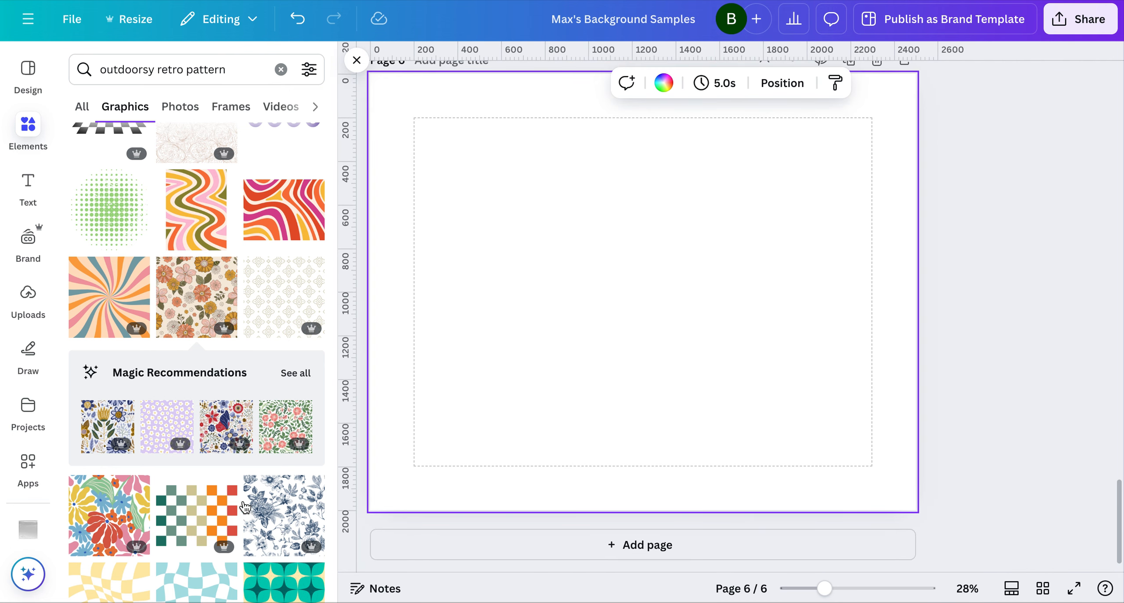
pyautogui.click(107, 426)
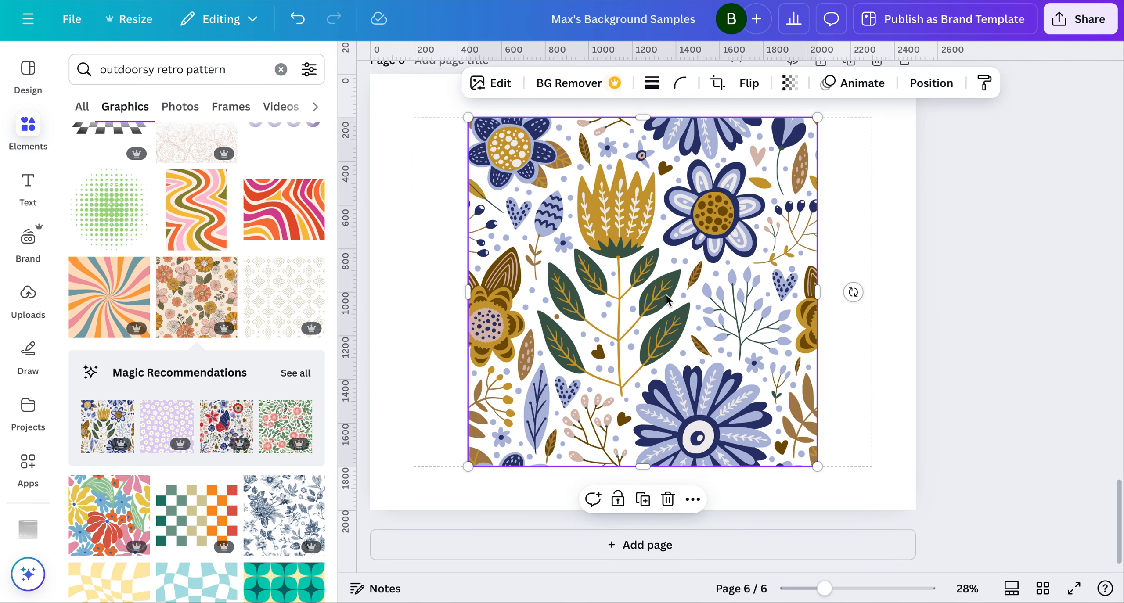
# Shrink the floral tile and place it flush in the upper-left corner of page 6
pyautogui.moveTo(817, 467); pyautogui.dragTo(685, 390)
pyautogui.moveTo(549, 277); pyautogui.dragTo(449, 232)
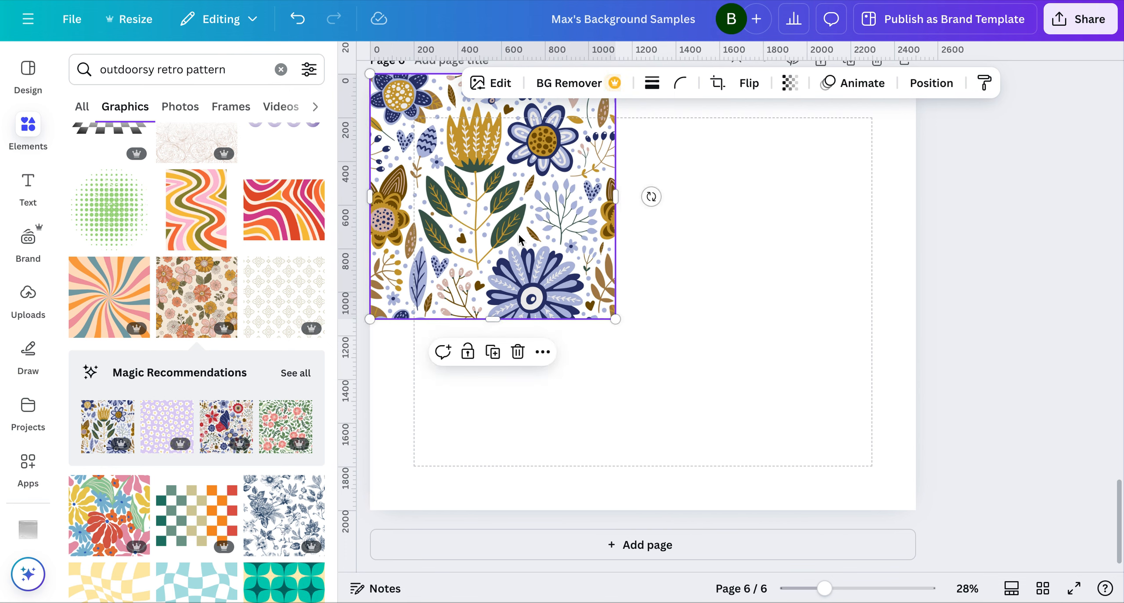
pyautogui.click(672, 268)
# Duplicate the floral tile, place the copy flush against the original's right edge and nudge it slightly left to close the seam
pyautogui.click(535, 279)
pyautogui.press('super+d')
pyautogui.scroll(2, 557, 254)
pyautogui.moveTo(550, 273); pyautogui.dragTo(783, 269)
pyautogui.click(699, 494)
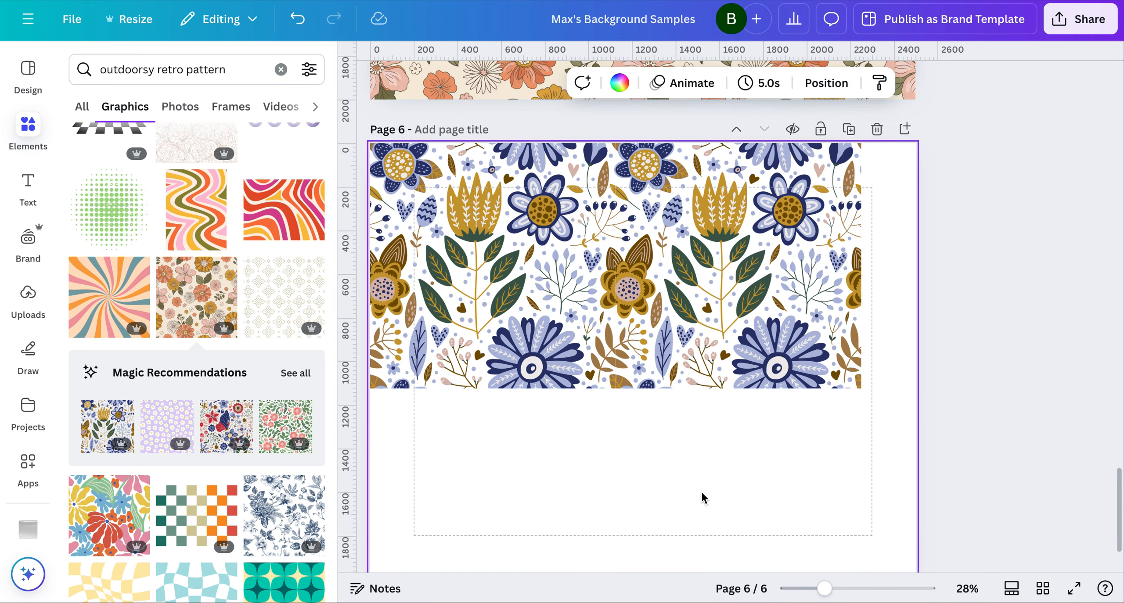
pyautogui.click(674, 334)
pyautogui.press('Left')
pyautogui.click(624, 445)
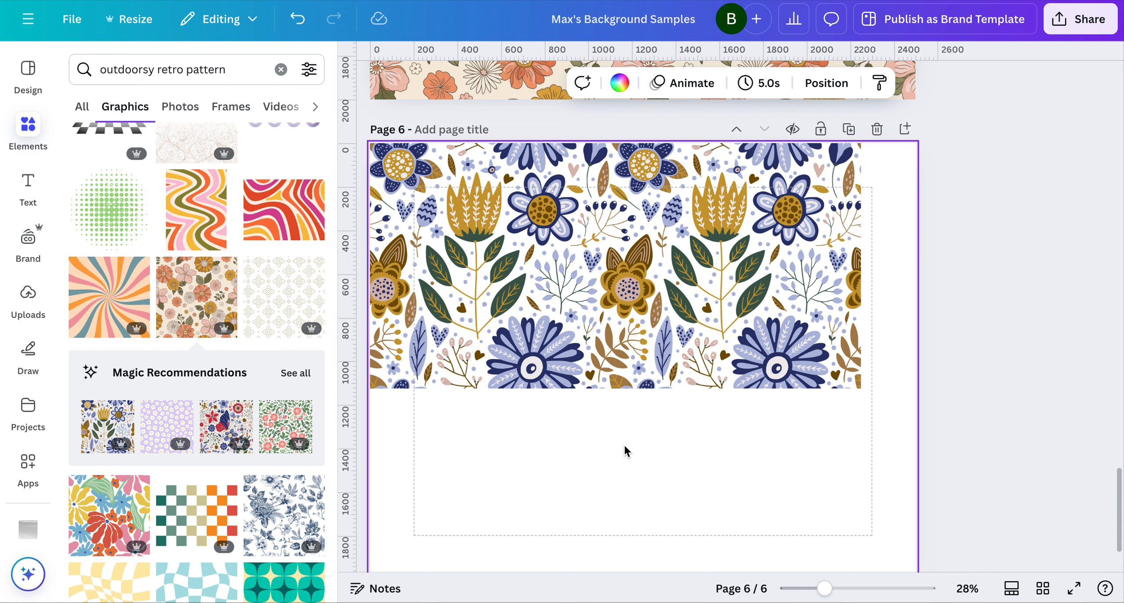
# Select both floral tiles and shrink them together to about 1760 px wide, keeping them in the page's upper-left corner
pyautogui.moveTo(664, 424); pyautogui.dragTo(545, 337)
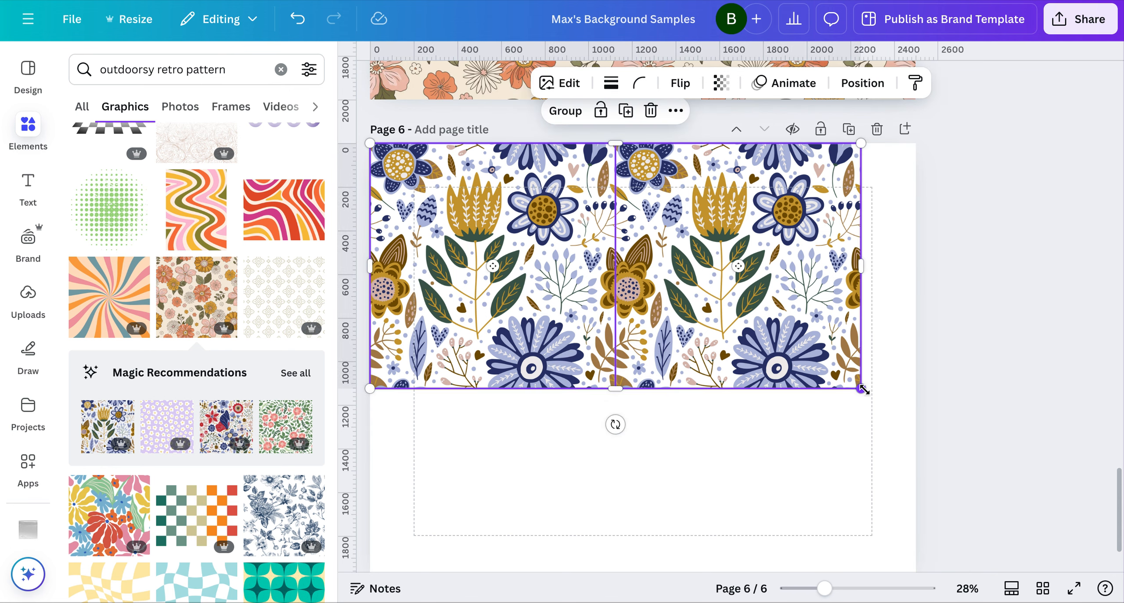
pyautogui.moveTo(860, 388); pyautogui.dragTo(755, 337)
pyautogui.click(661, 408)
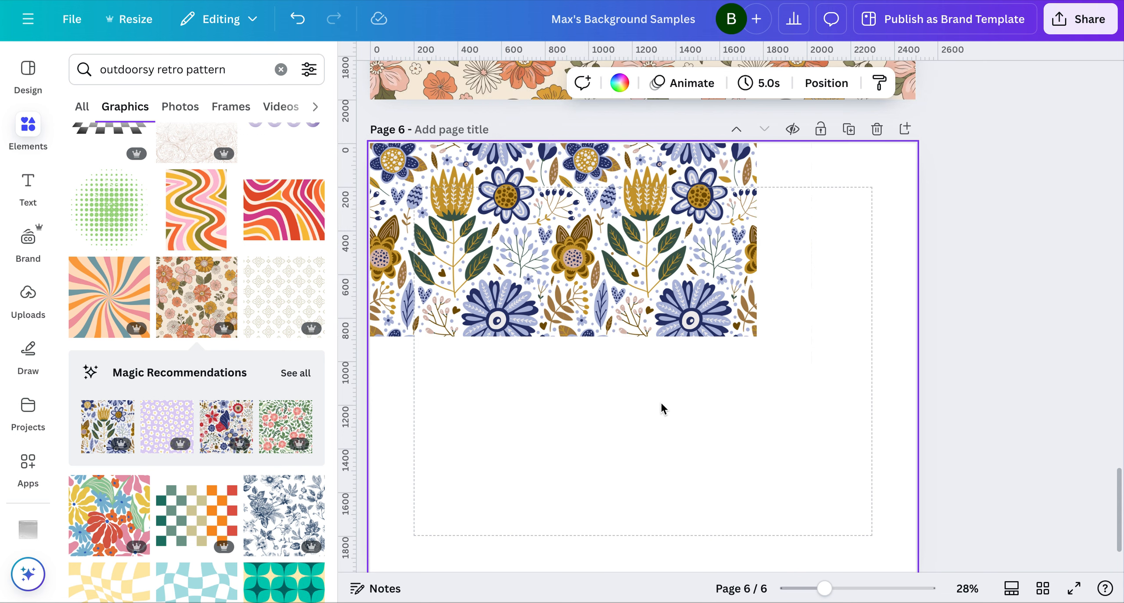
# Duplicate one floral tile and place the copy flush beside the pair to complete the top row across page 6
pyautogui.click(632, 293)
pyautogui.moveTo(632, 293); pyautogui.dragTo(859, 265)
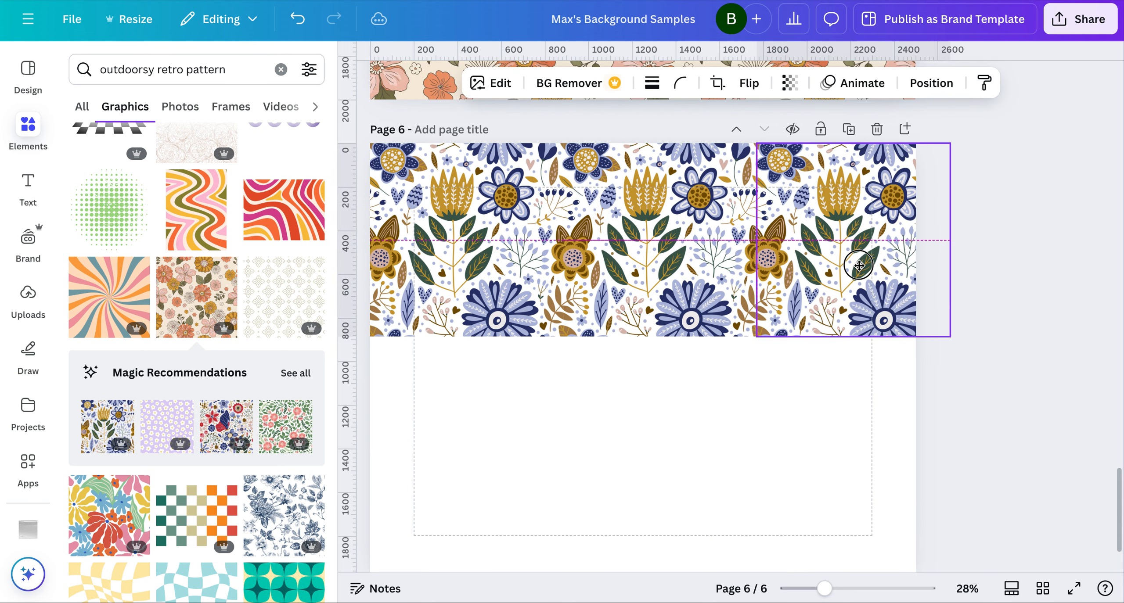
pyautogui.click(748, 417)
# Select all three floral tiles, duplicate them and place the copies flush beneath the originals as a second row
pyautogui.click(804, 272)
pyautogui.keyDown('shift'); pyautogui.click(676, 278); pyautogui.keyUp('shift')
pyautogui.keyDown('shift'); pyautogui.click(469, 294); pyautogui.keyUp('shift')
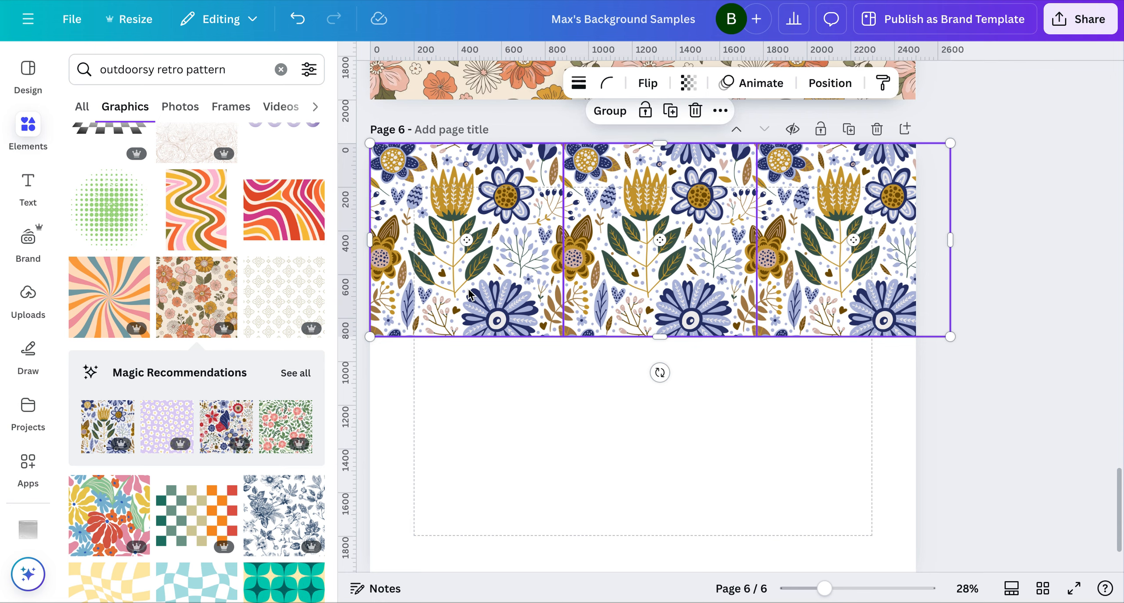
pyautogui.moveTo(621, 291); pyautogui.dragTo(622, 479)
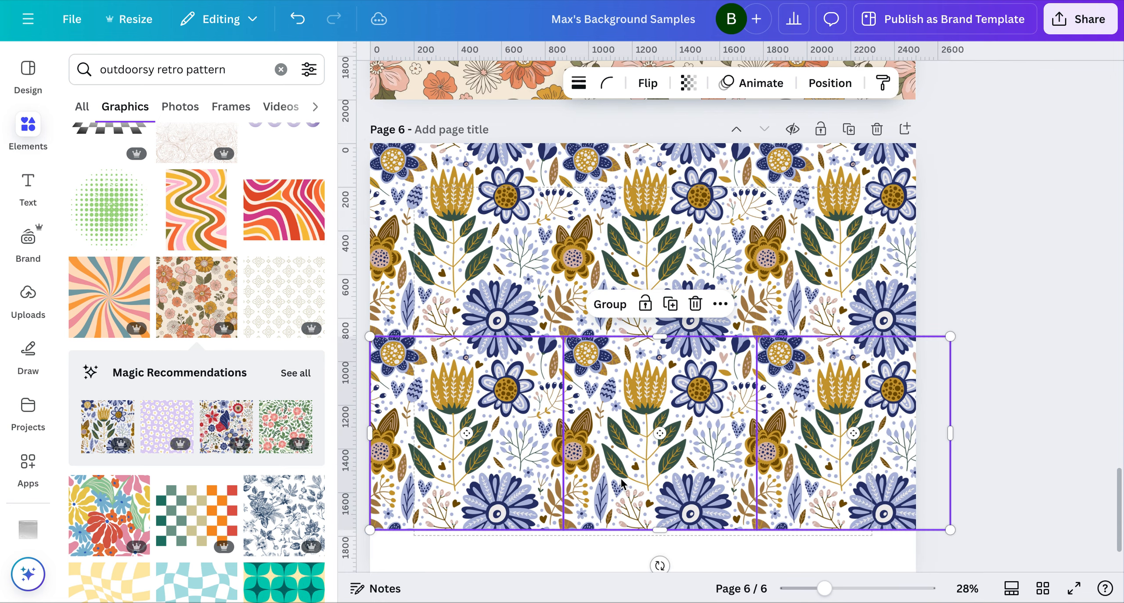
pyautogui.click(959, 299)
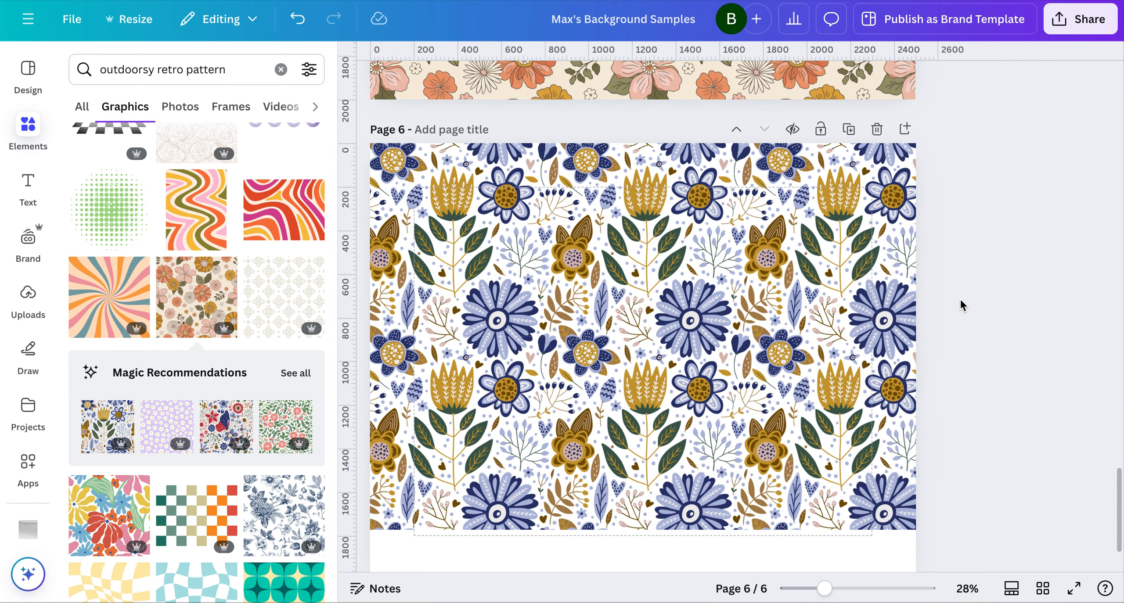
# Inspect page 6 up close for gaps along the left page edge and the seam between the first two upper tiles
pyautogui.click(854, 588)
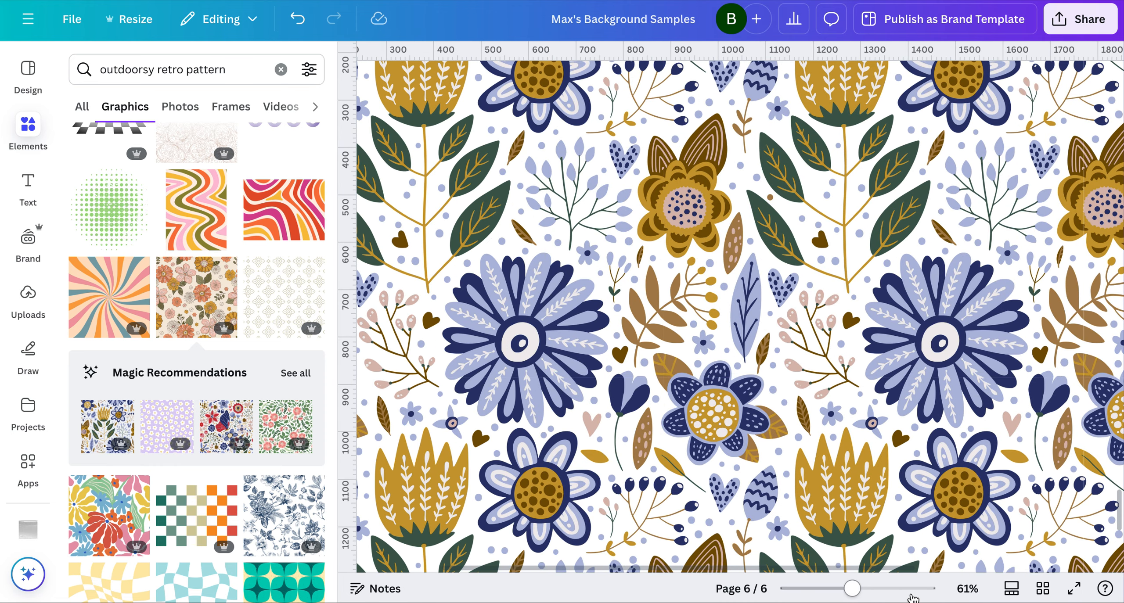
pyautogui.click(892, 588)
pyautogui.hscroll(-15, 765, 352)
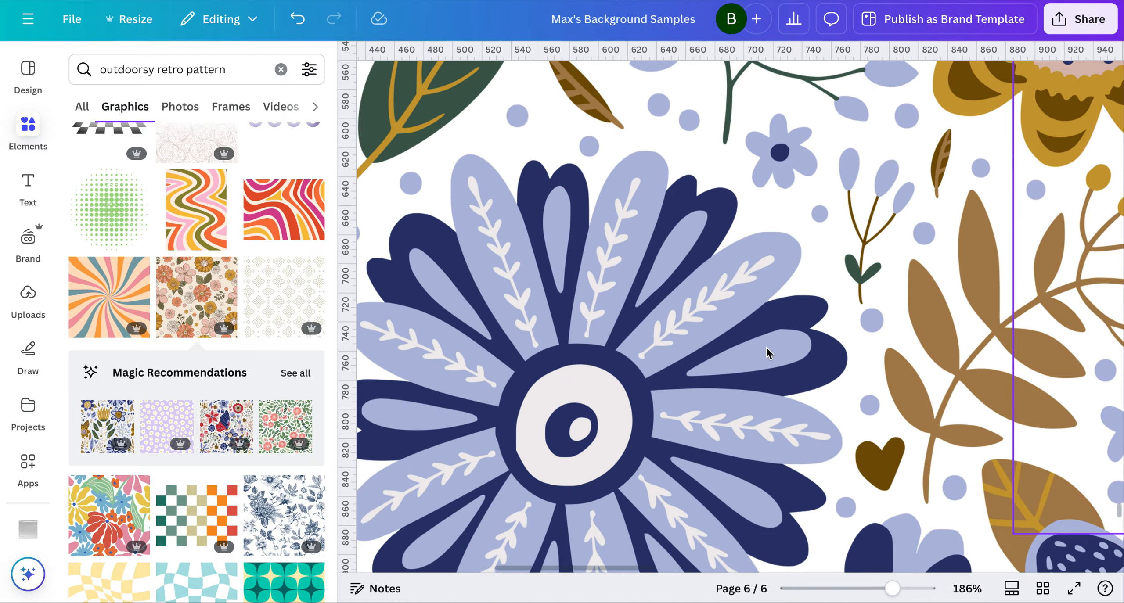
pyautogui.scroll(8, 767, 352)
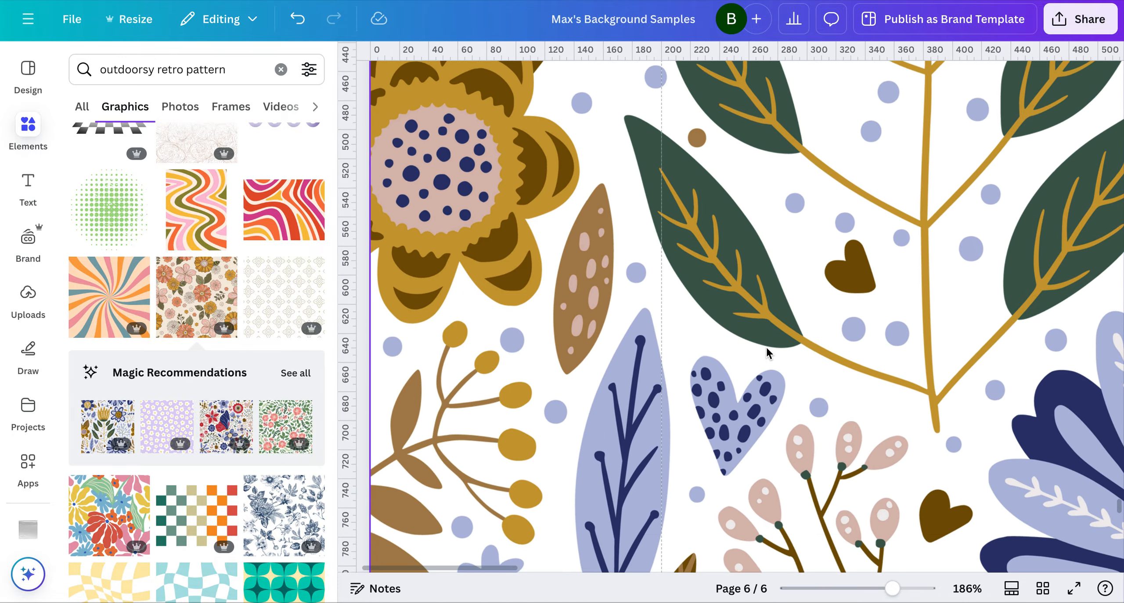
pyautogui.scroll(10, 766, 347)
pyautogui.scroll(-8, 766, 347)
pyautogui.hscroll(5, 766, 347)
pyautogui.hscroll(10, 766, 347)
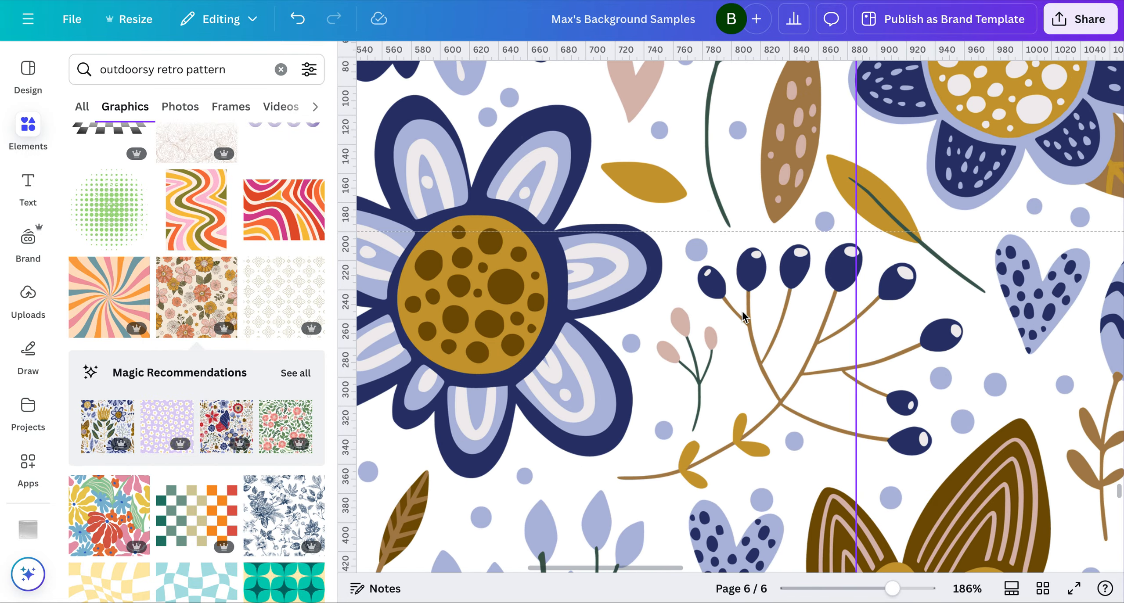
pyautogui.hscroll(1, 836, 330)
pyautogui.scroll(3, 836, 330)
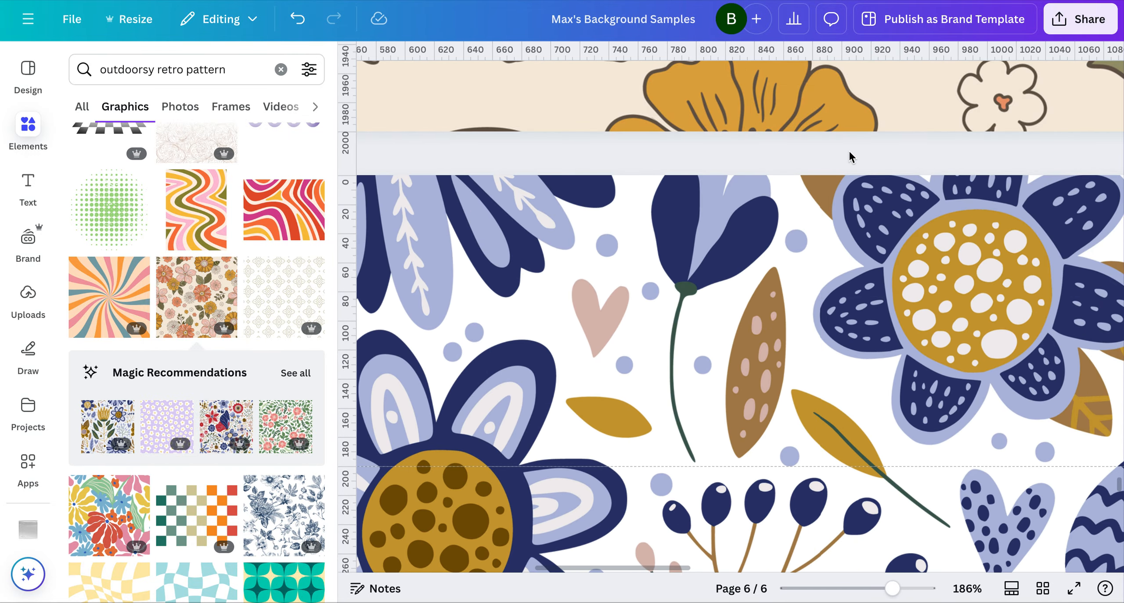
pyautogui.hscroll(15, 973, 317)
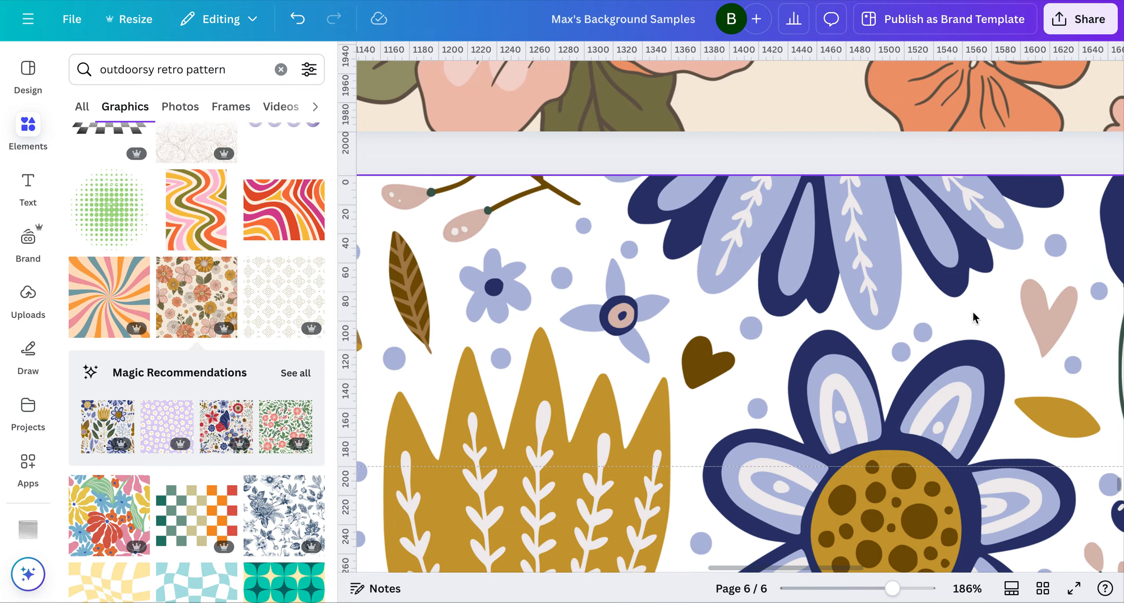
# Fine-tune the upper-right tile with small horizontal nudges so it meets the upper-middle tile without a gap
pyautogui.hscroll(3, 973, 317)
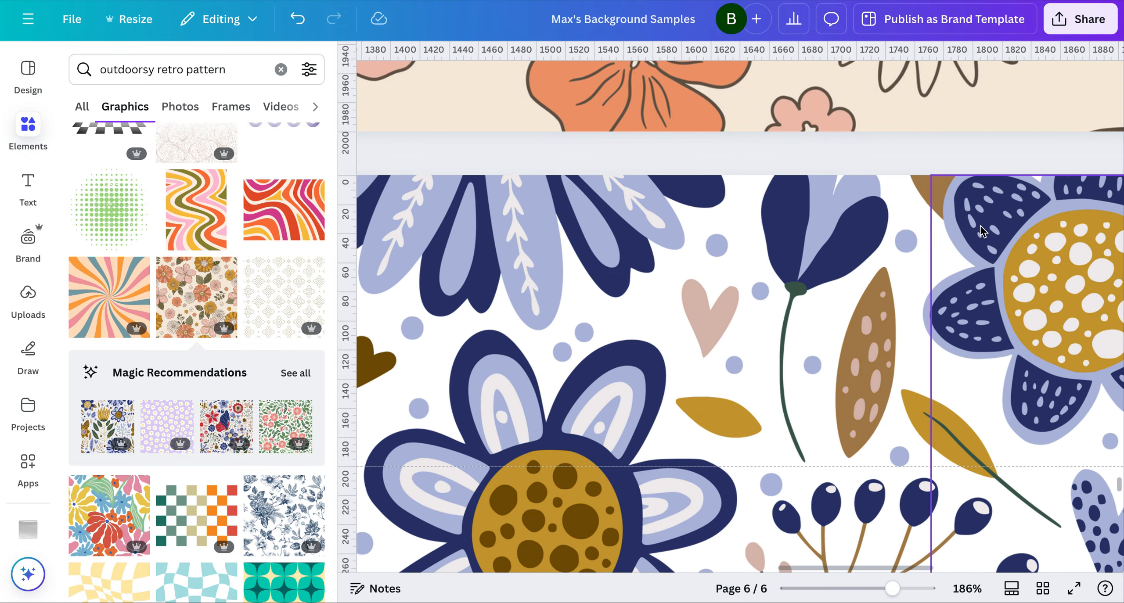
pyautogui.click(1003, 204)
pyautogui.press('Left')
pyautogui.click(952, 142)
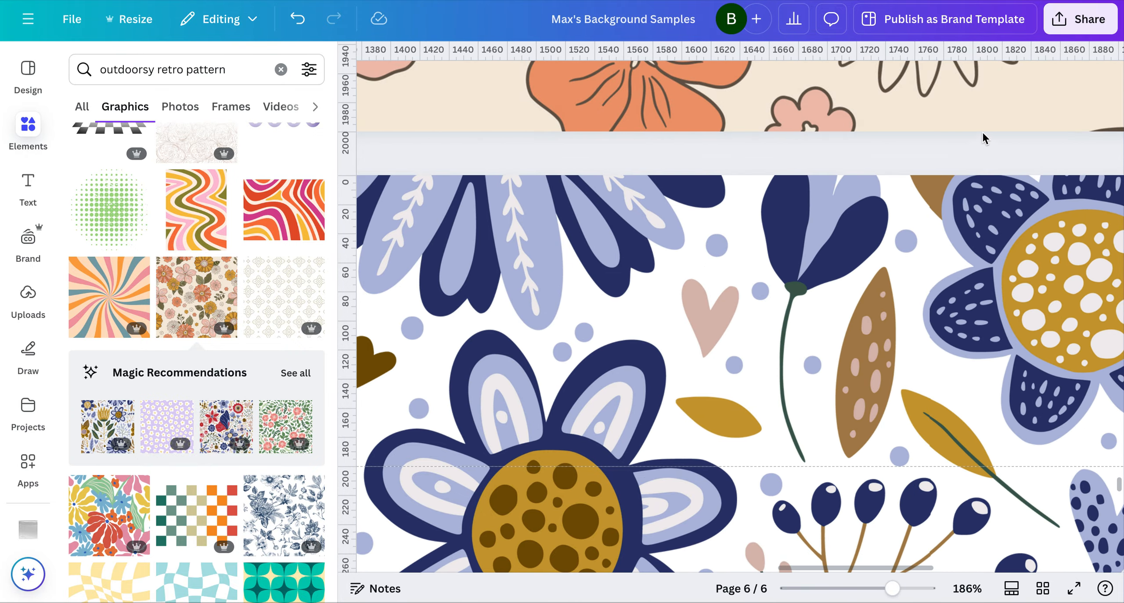
pyautogui.click(983, 196)
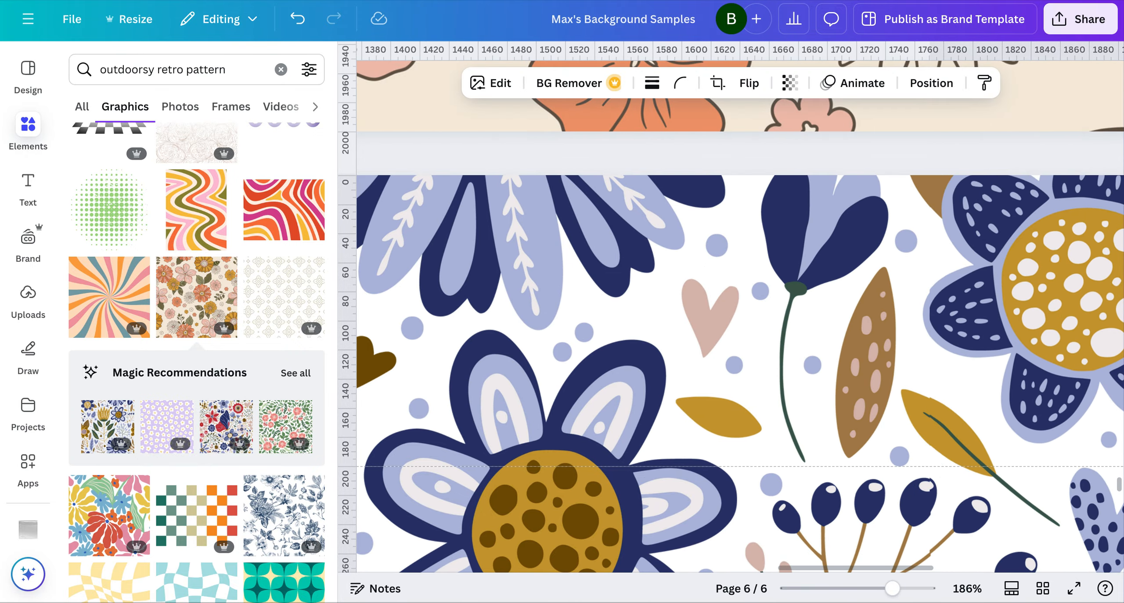
pyautogui.click(972, 170)
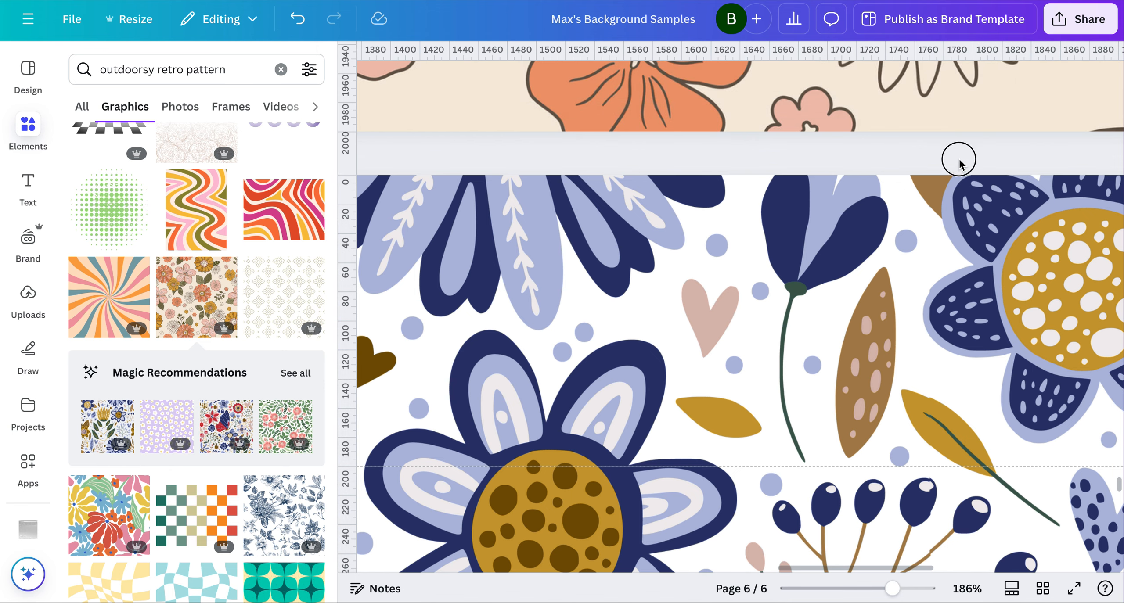
pyautogui.click(969, 202)
pyautogui.press('Right')
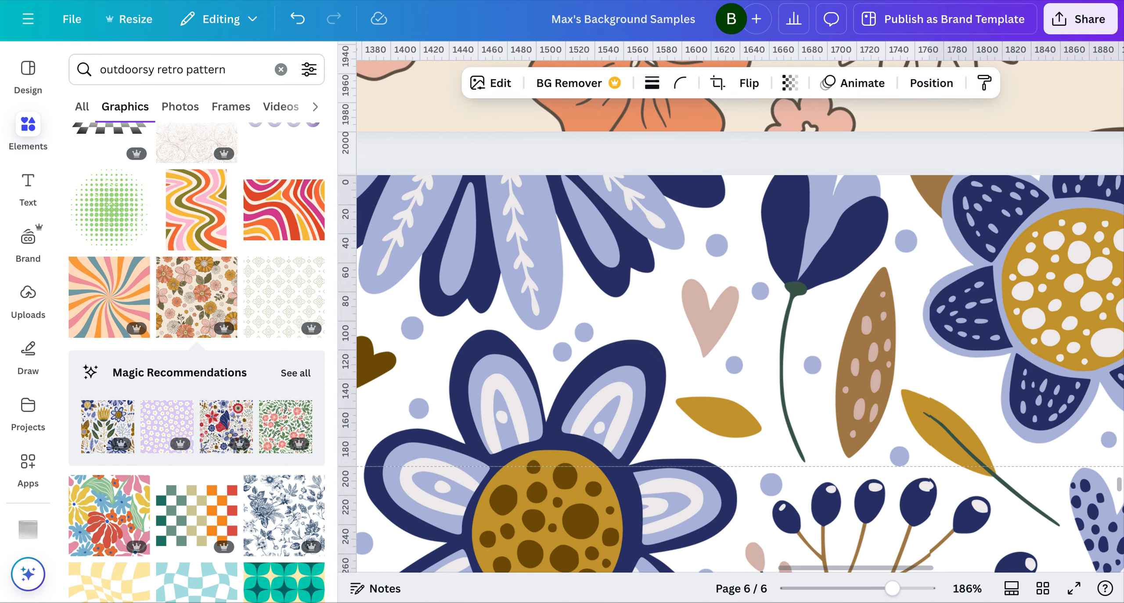
pyautogui.click(968, 159)
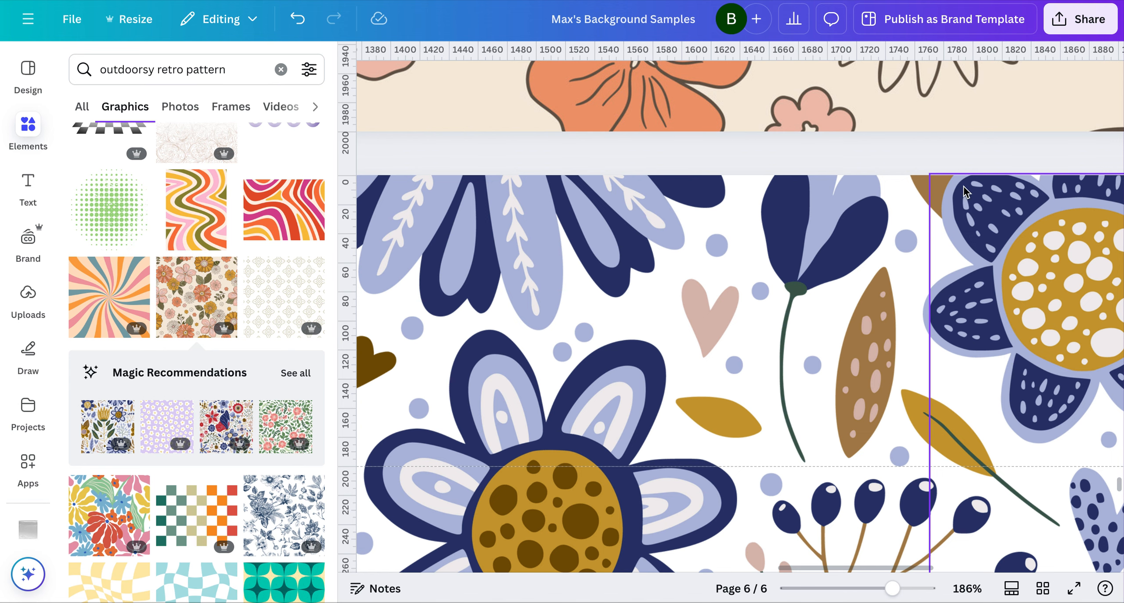
pyautogui.click(957, 157)
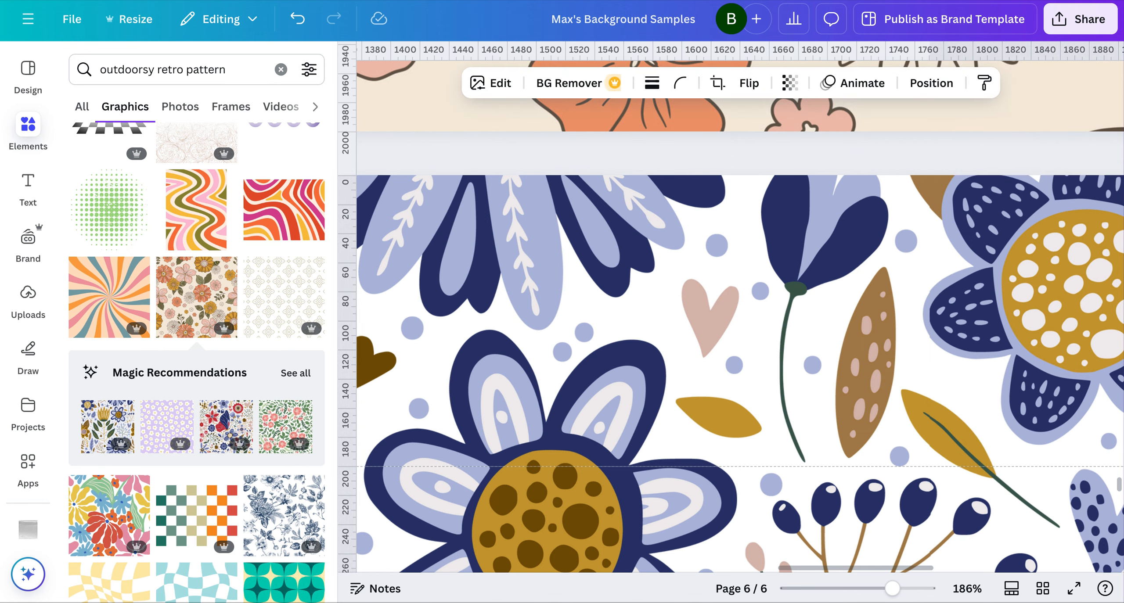
pyautogui.click(960, 153)
# Select the lower-right tile and nudge it slightly left to tighten its seam with the lower-middle tile
pyautogui.scroll(-12, 963, 303)
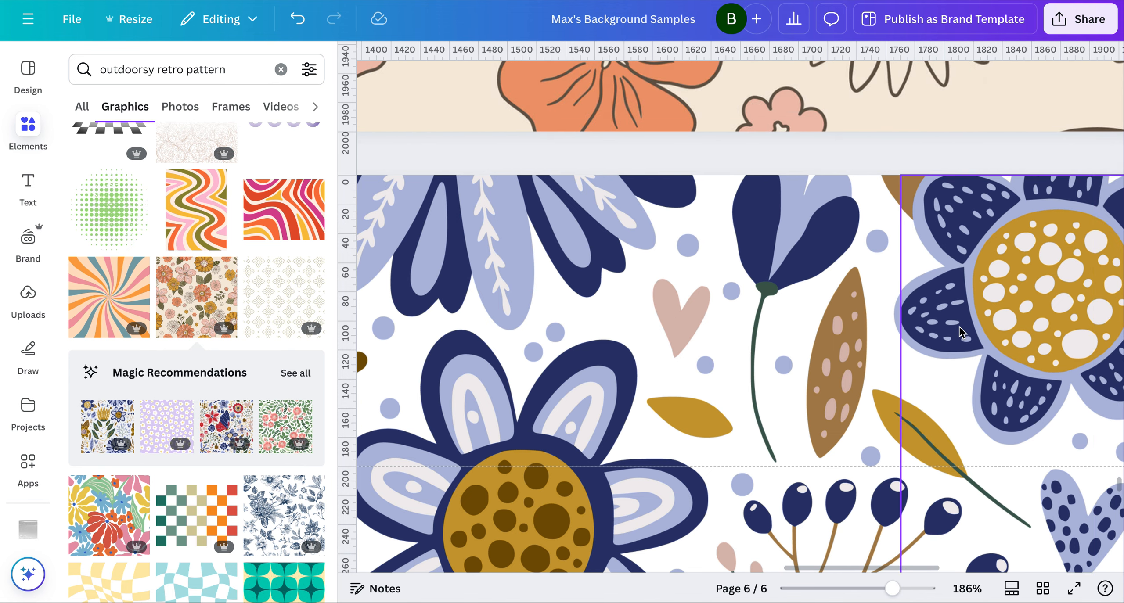
pyautogui.scroll(-15, 960, 385)
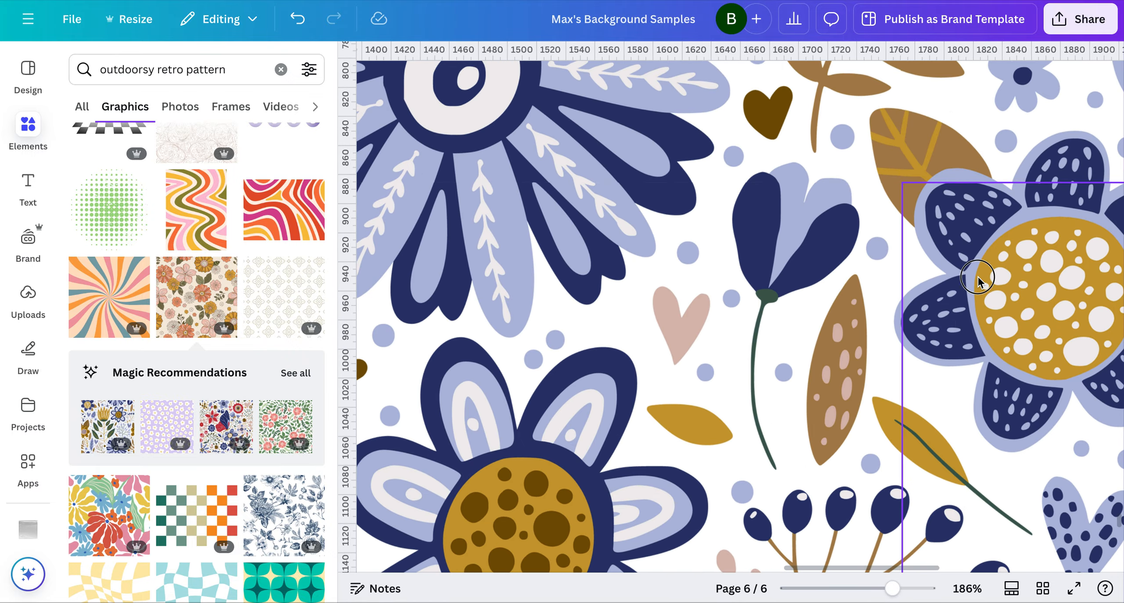
pyautogui.click(988, 277)
pyautogui.scroll(-10, 996, 164)
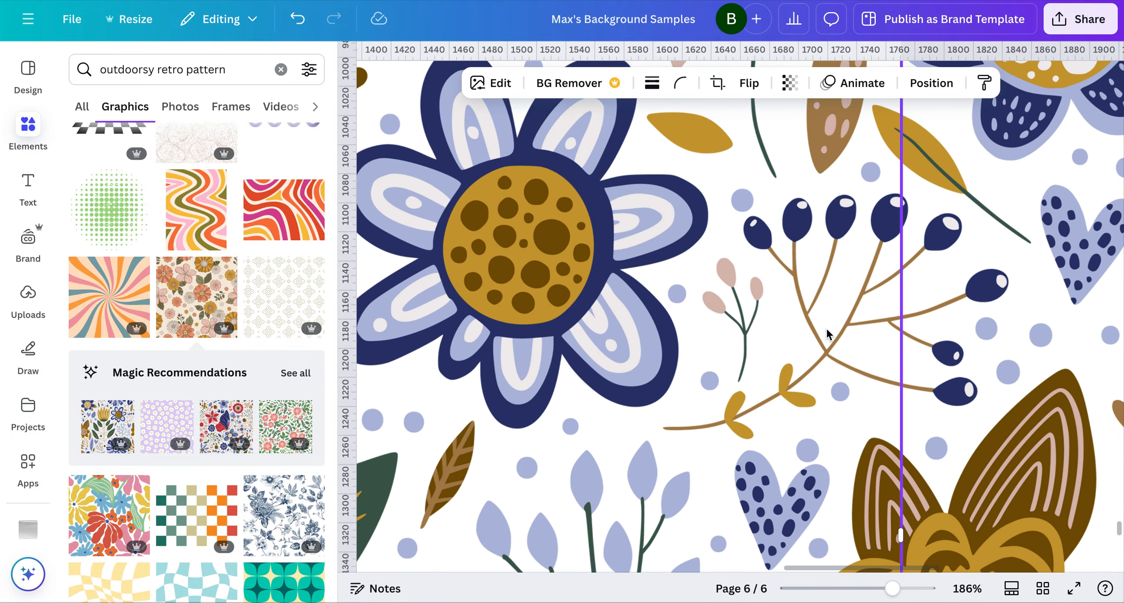
# Inspect the lower row's vertical seams and the point where the left and middle tiles of both rows meet
pyautogui.scroll(-7, 828, 335)
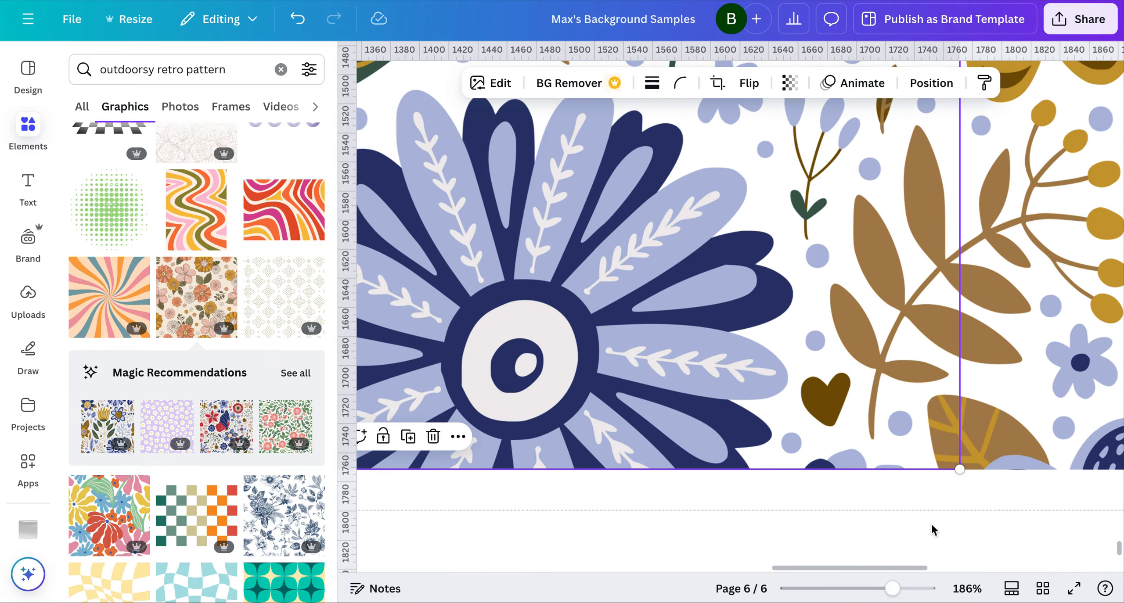
pyautogui.click(933, 529)
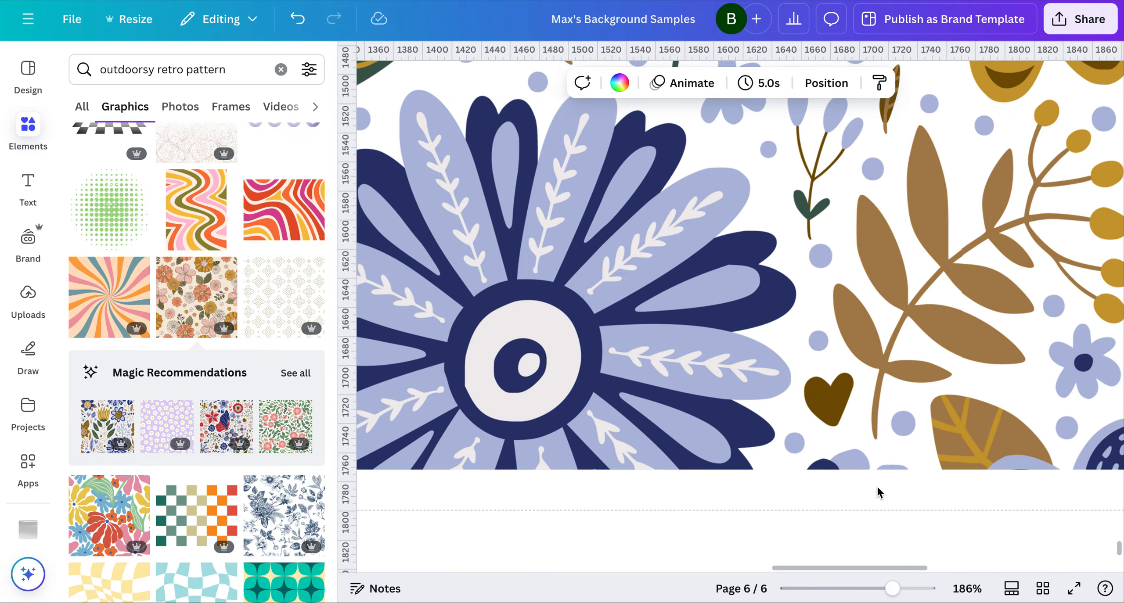
pyautogui.hscroll(-10, 878, 489)
pyautogui.hscroll(-10, 874, 483)
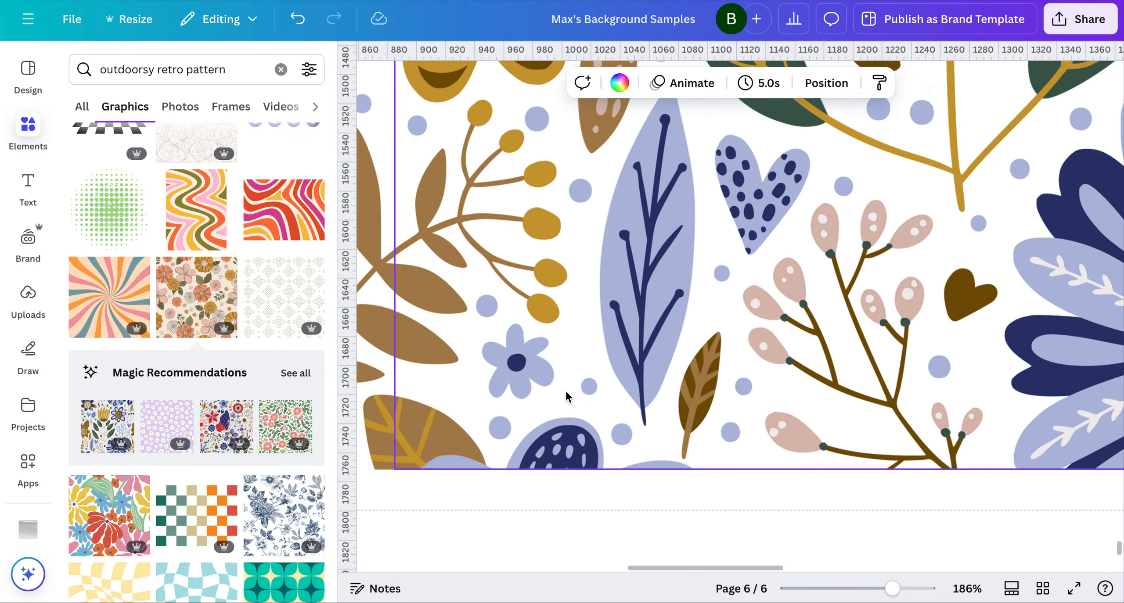
pyautogui.scroll(12, 645, 327)
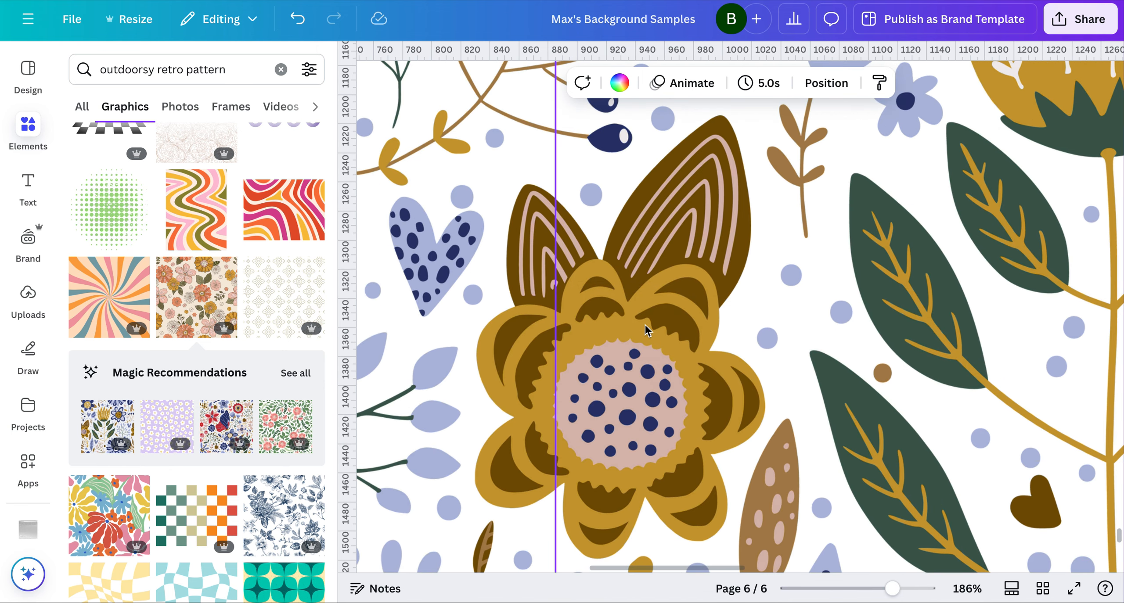
pyautogui.scroll(5, 644, 327)
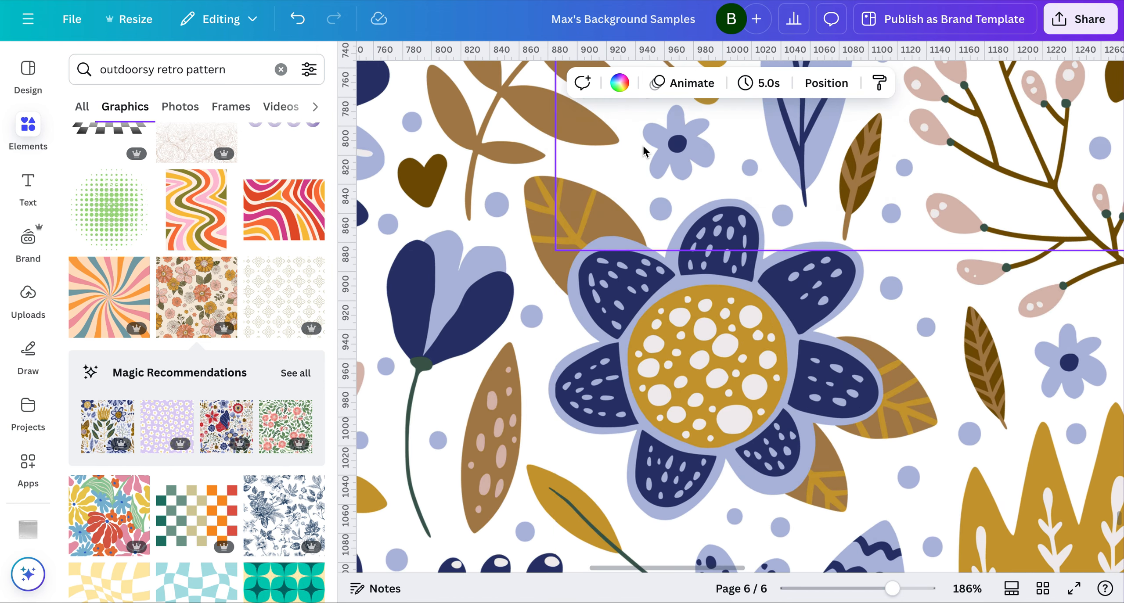
# Set the design up for download as a PNG with a transparent background
pyautogui.click(1077, 24)
pyautogui.click(840, 324)
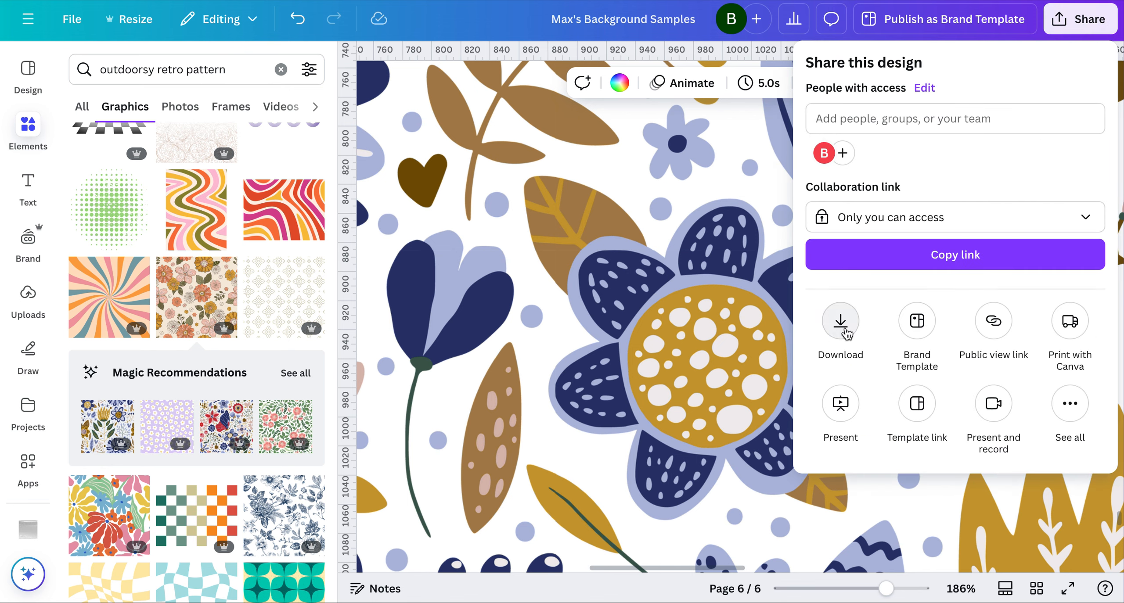
pyautogui.click(859, 139)
pyautogui.click(860, 139)
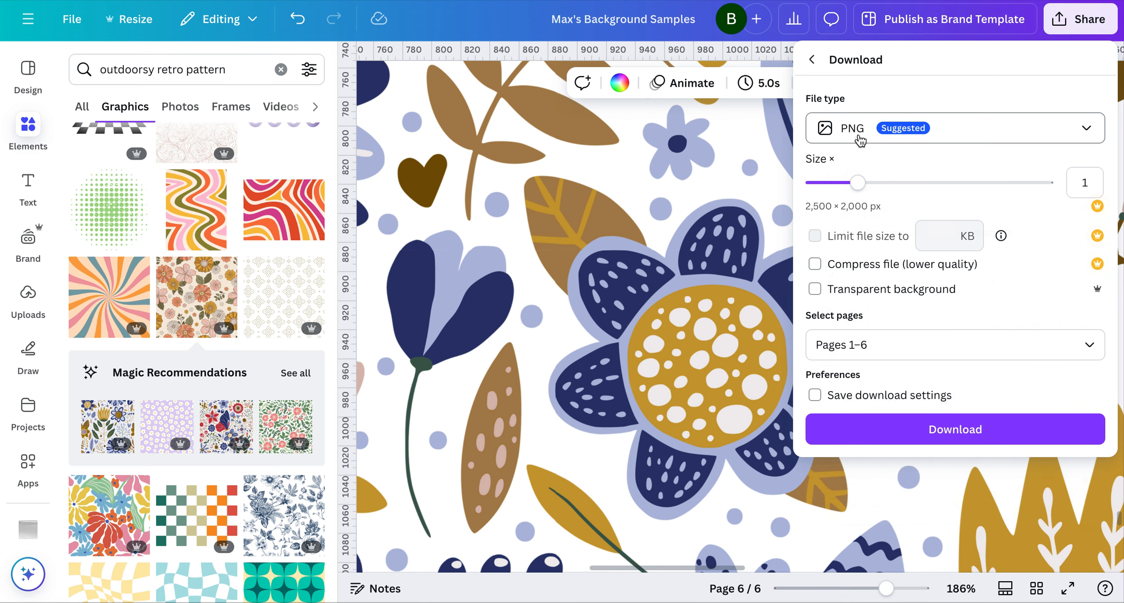
pyautogui.click(863, 297)
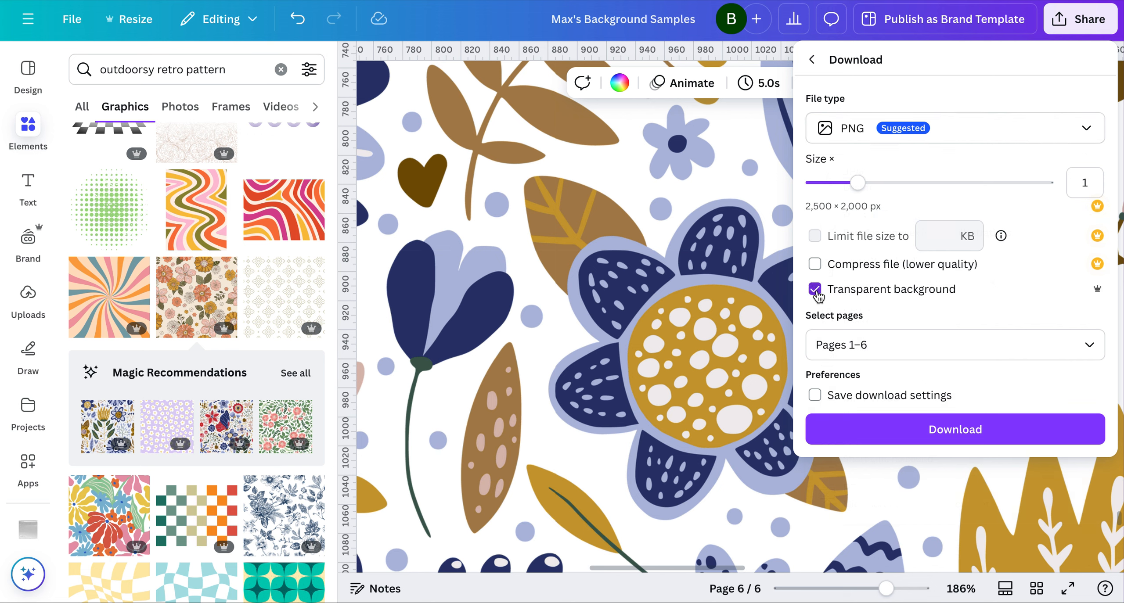
# Limit the export to pages 5 and 6 and download the files
pyautogui.click(1085, 346)
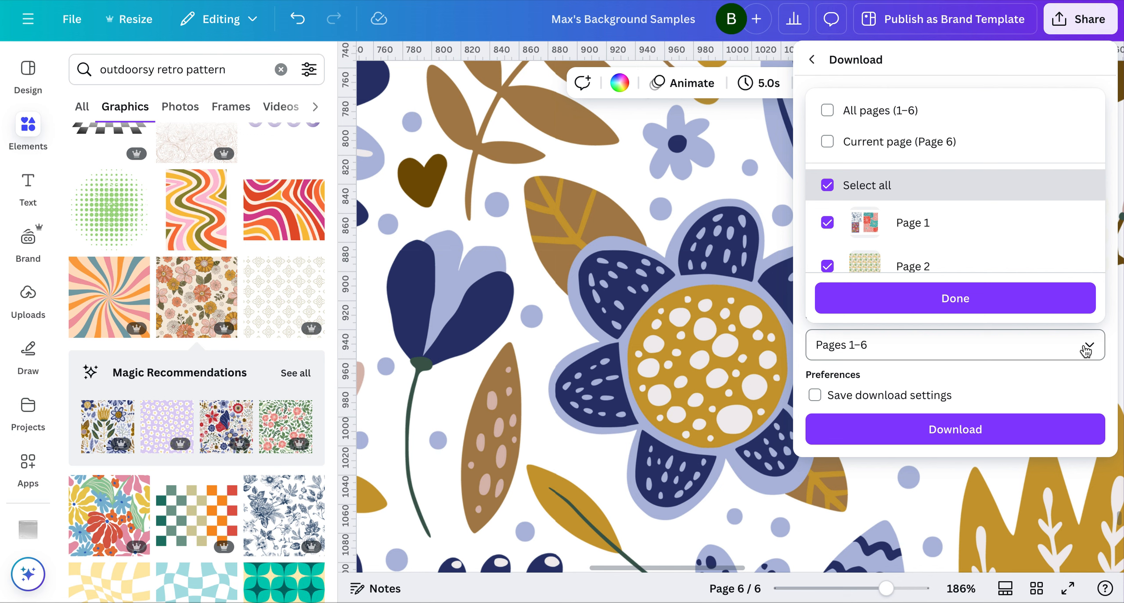
pyautogui.scroll(-1, 948, 184)
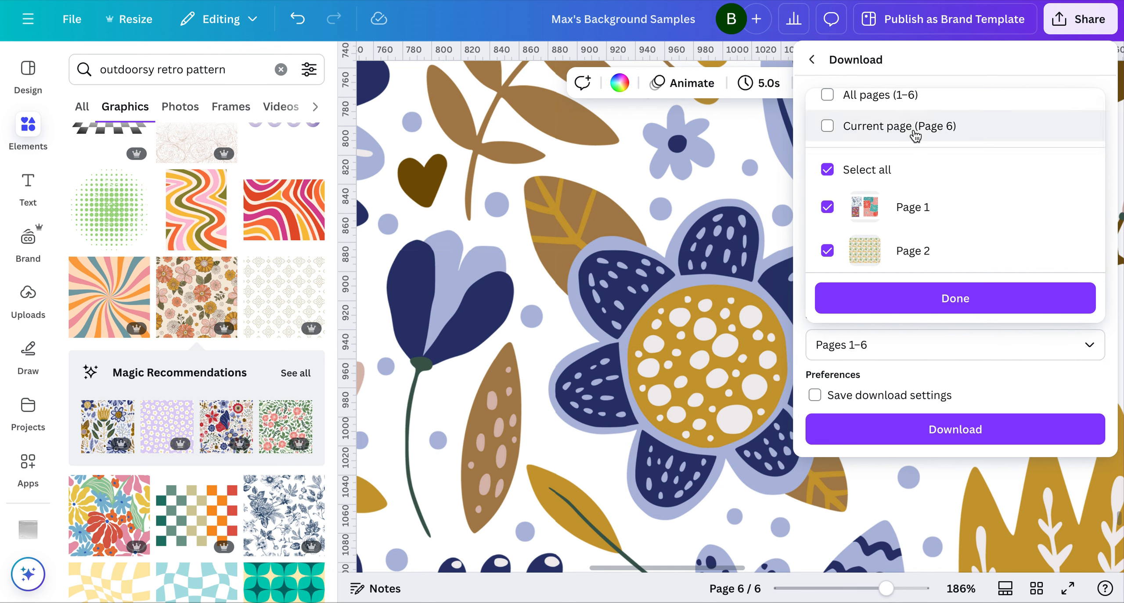
pyautogui.click(827, 171)
pyautogui.scroll(-5, 846, 216)
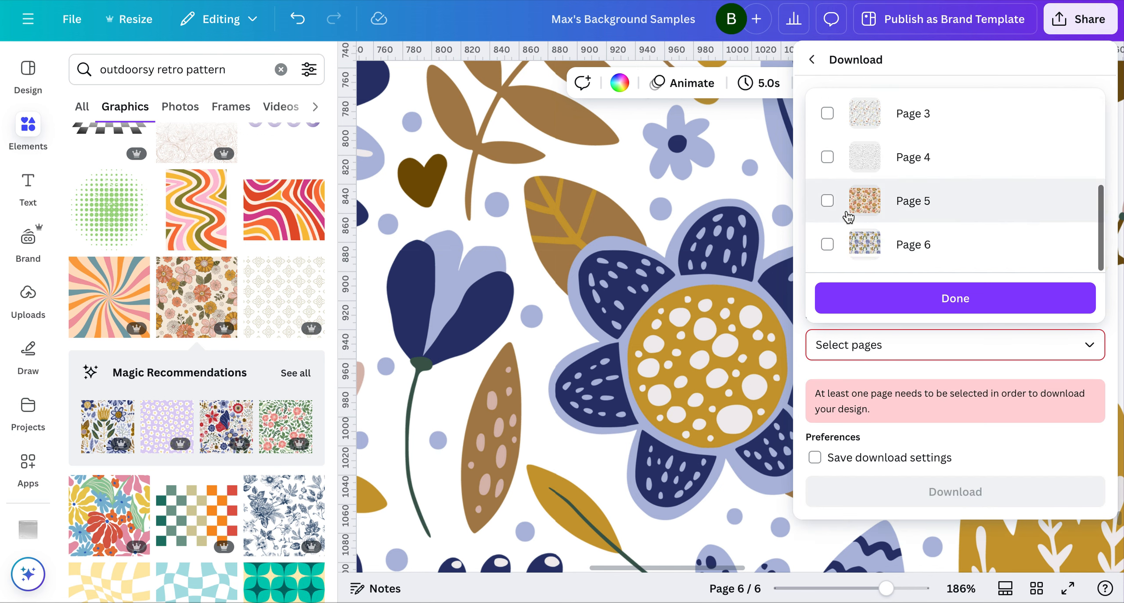
pyautogui.click(826, 201)
pyautogui.click(827, 246)
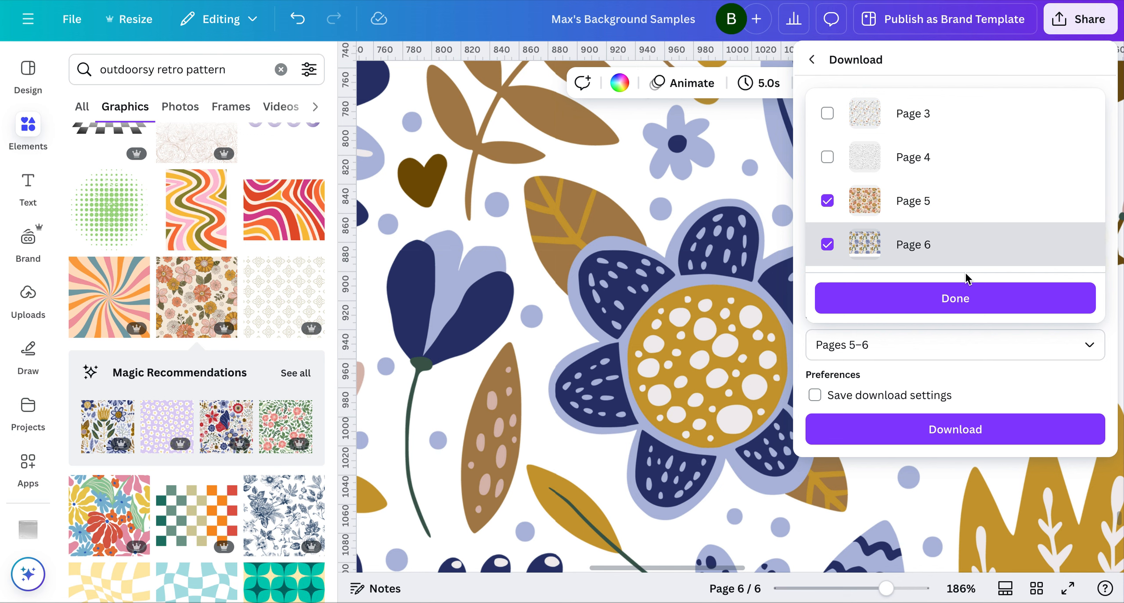
pyautogui.click(955, 300)
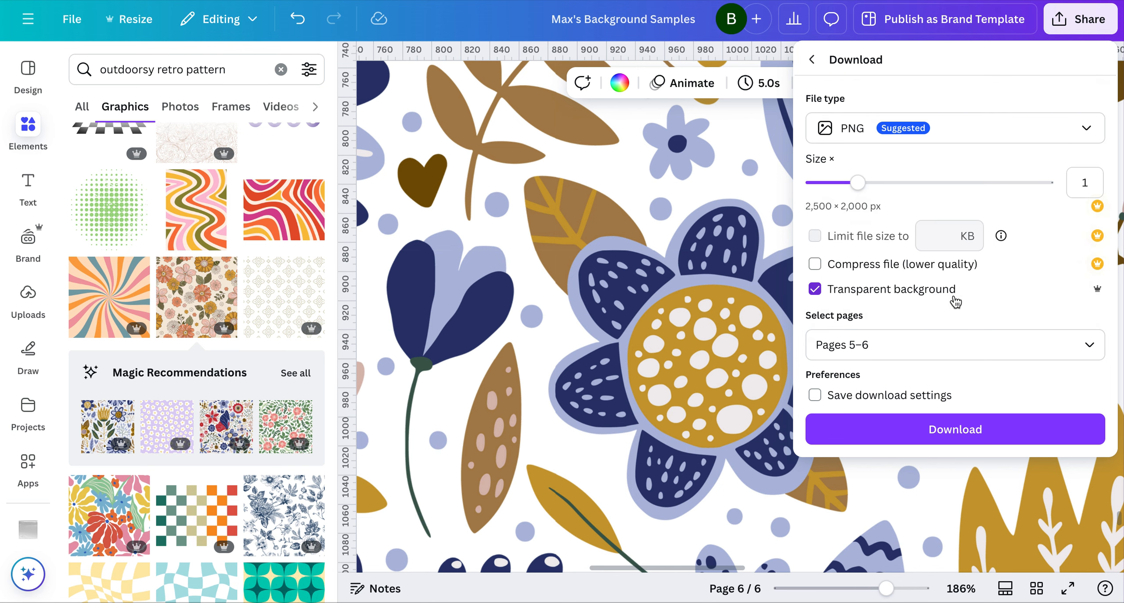
pyautogui.click(966, 431)
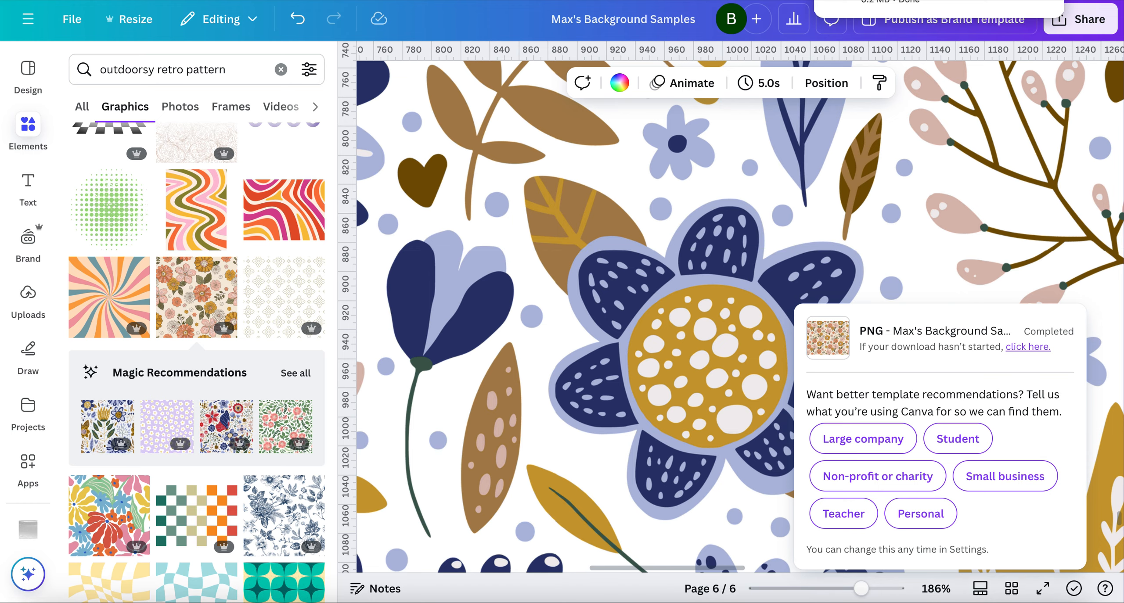
# Switch to Finder, unzip the downloaded Max's Background Samples archive and open the extracted folder
pyautogui.click(1014, 2)
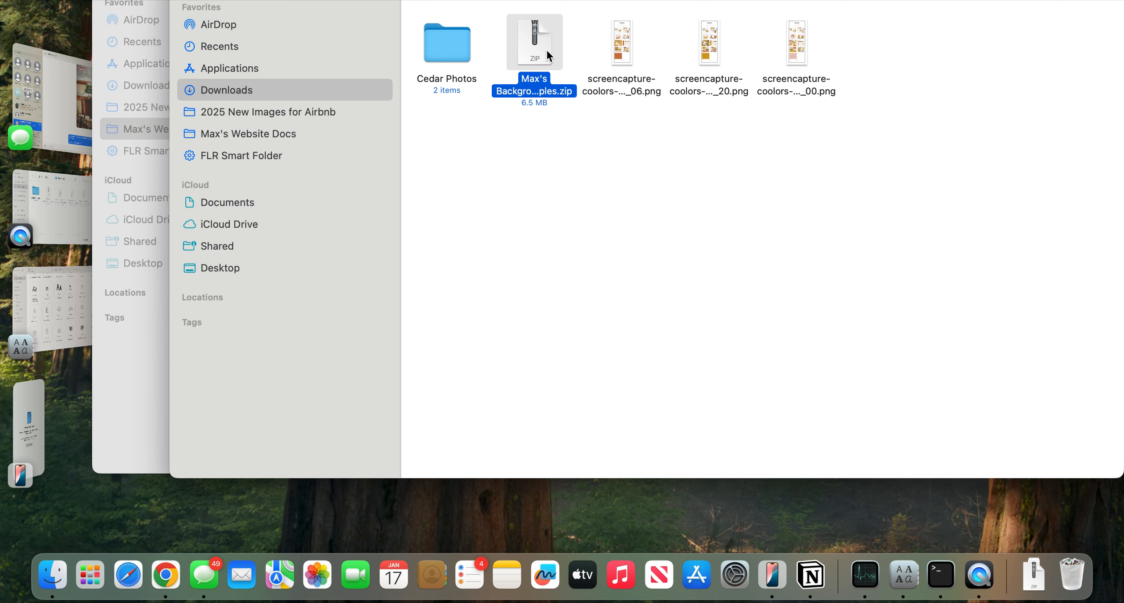
pyautogui.doubleClick(546, 49)
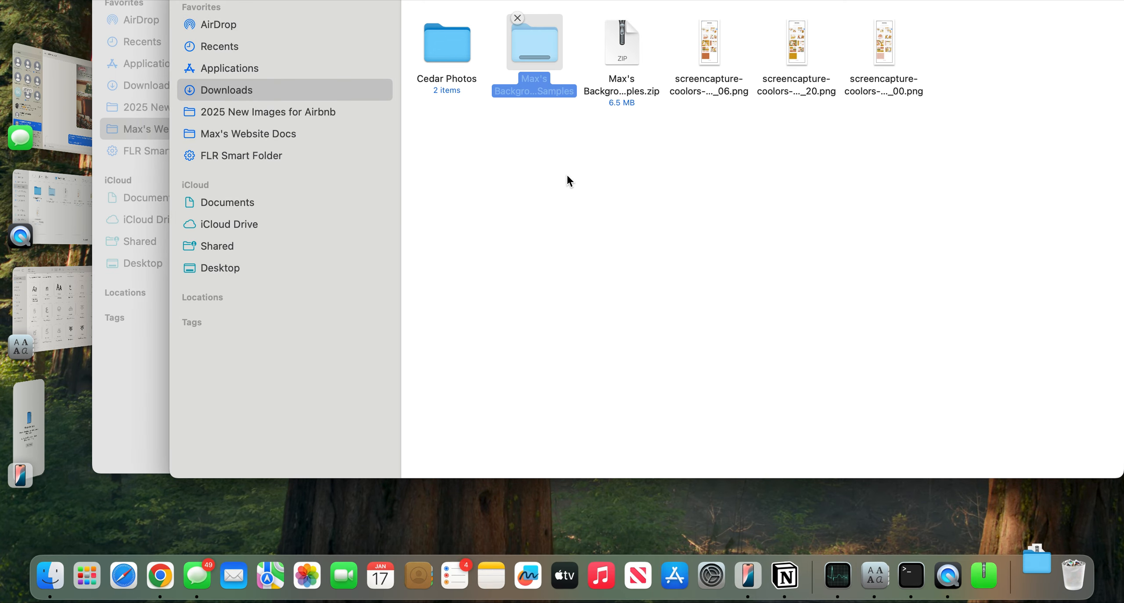
pyautogui.doubleClick(545, 37)
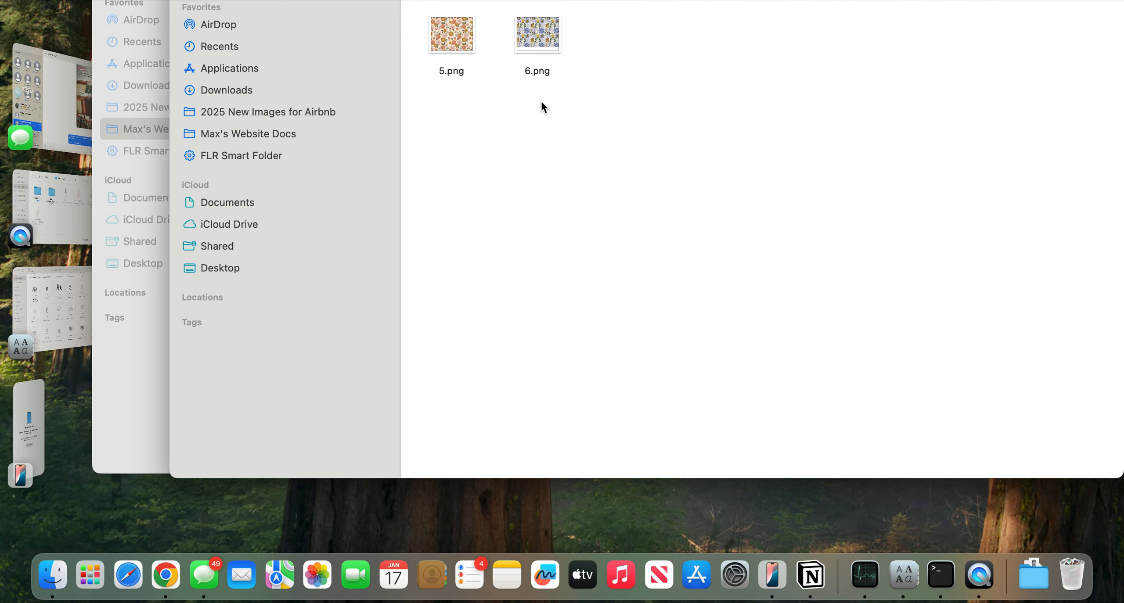
# Preview the exported 6.png and 5.png images in turn to check their backgrounds, closing each preview
pyautogui.doubleClick(536, 40)
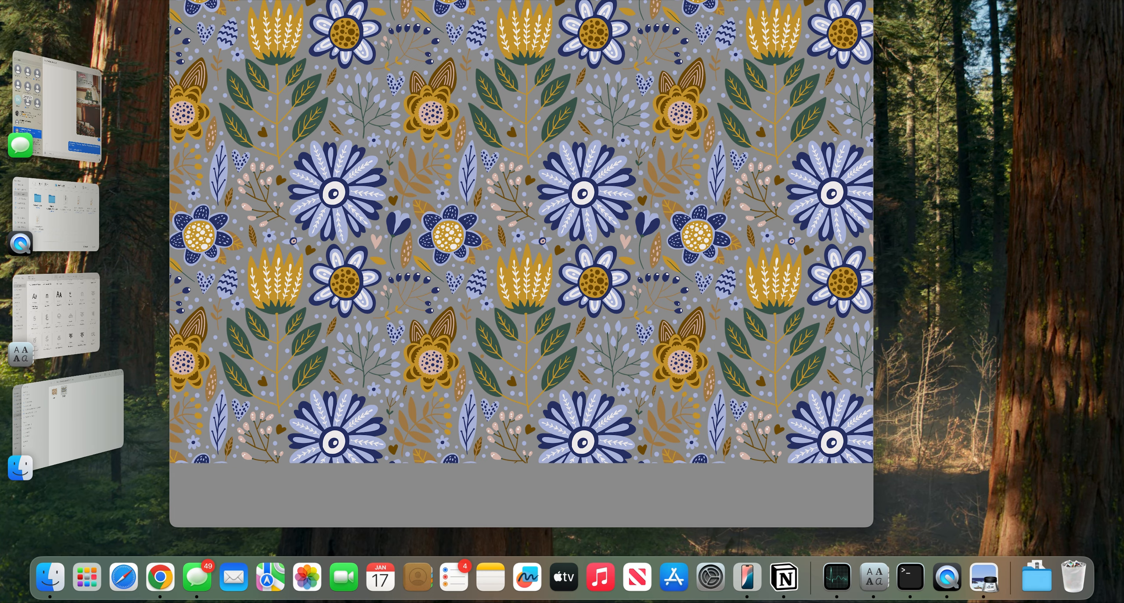
pyautogui.press('super+w')
pyautogui.click(90, 410)
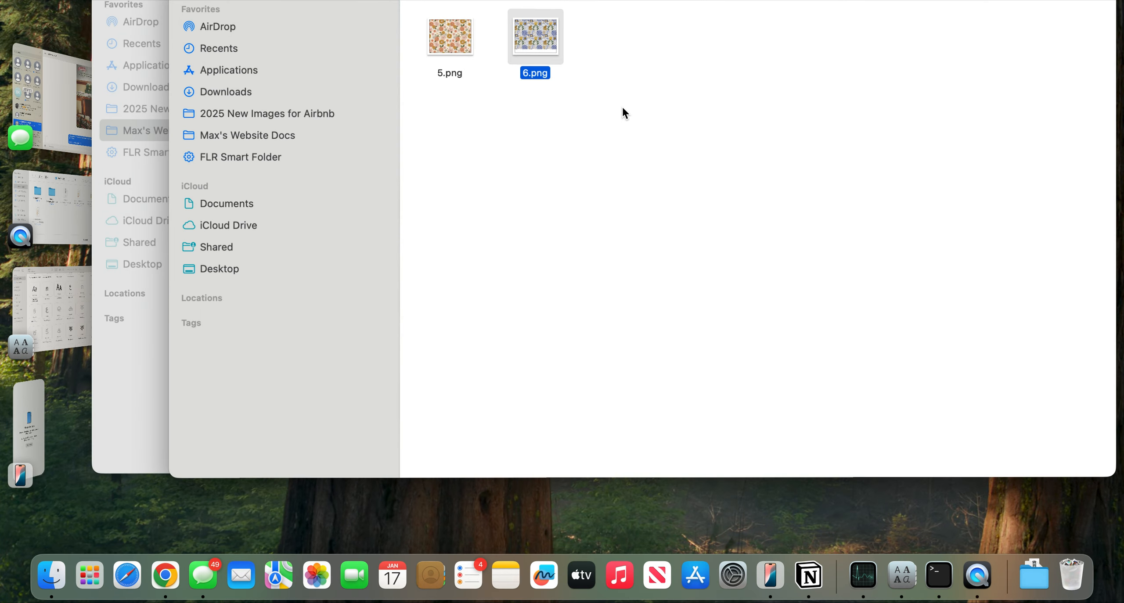
pyautogui.doubleClick(453, 40)
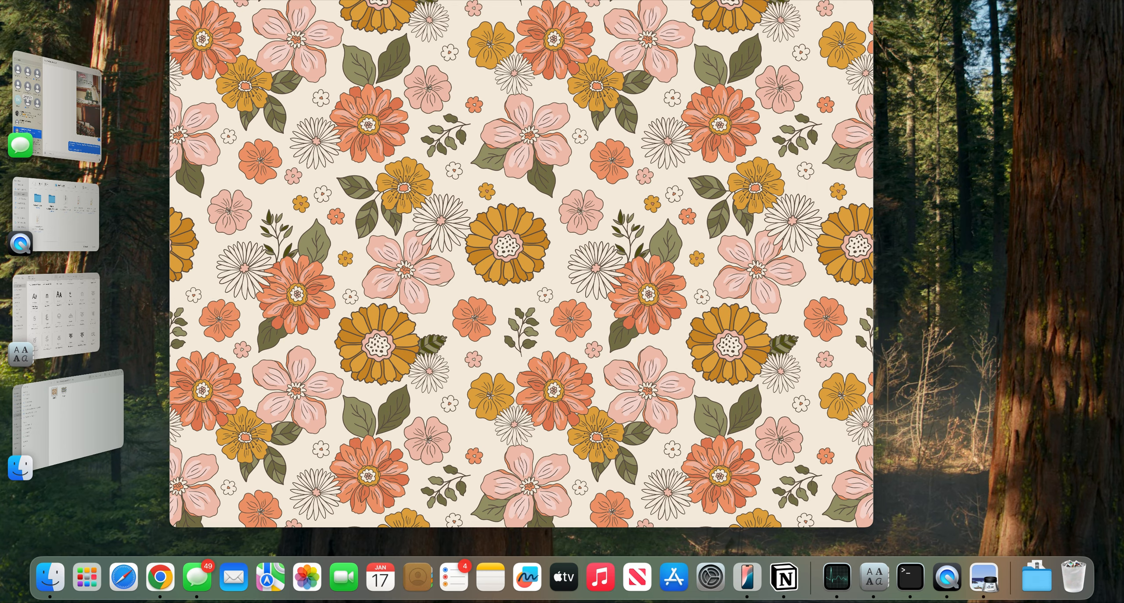
pyautogui.press('super+w')
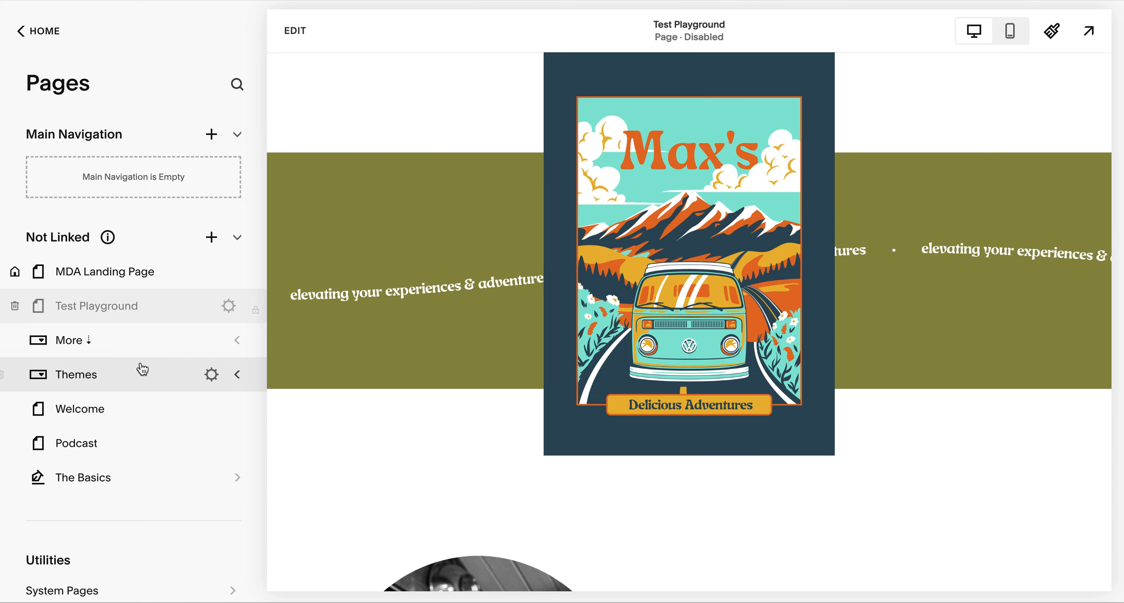
# In Squarespace, edit the Test Playground page and upload 5.png from the extracted download folder as the top section's background image
pyautogui.click(293, 32)
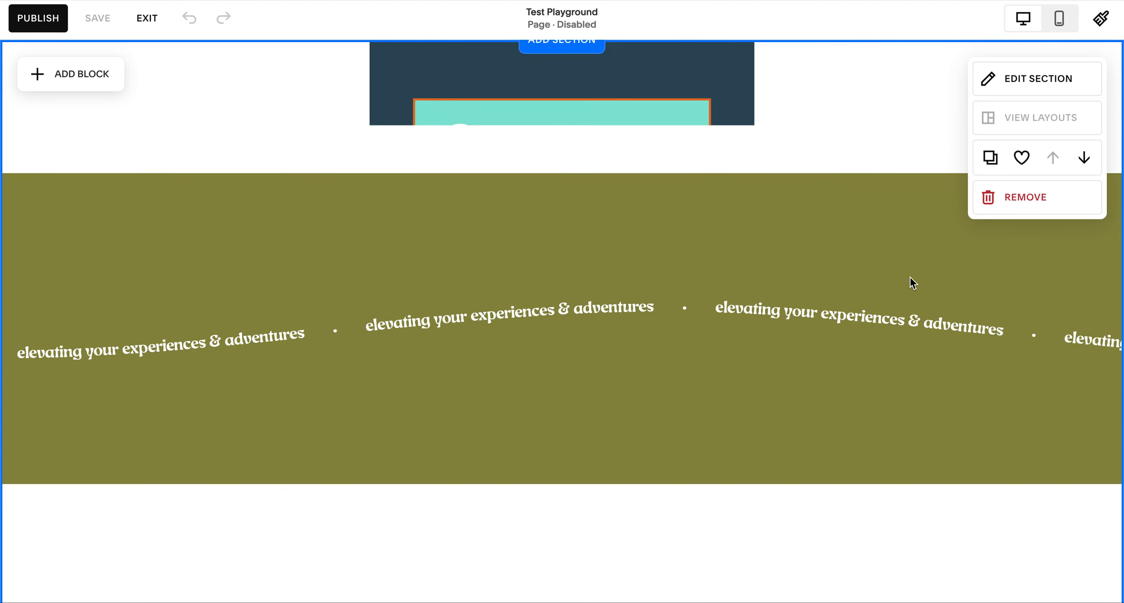
pyautogui.click(1033, 87)
pyautogui.click(973, 121)
pyautogui.click(990, 234)
pyautogui.click(956, 271)
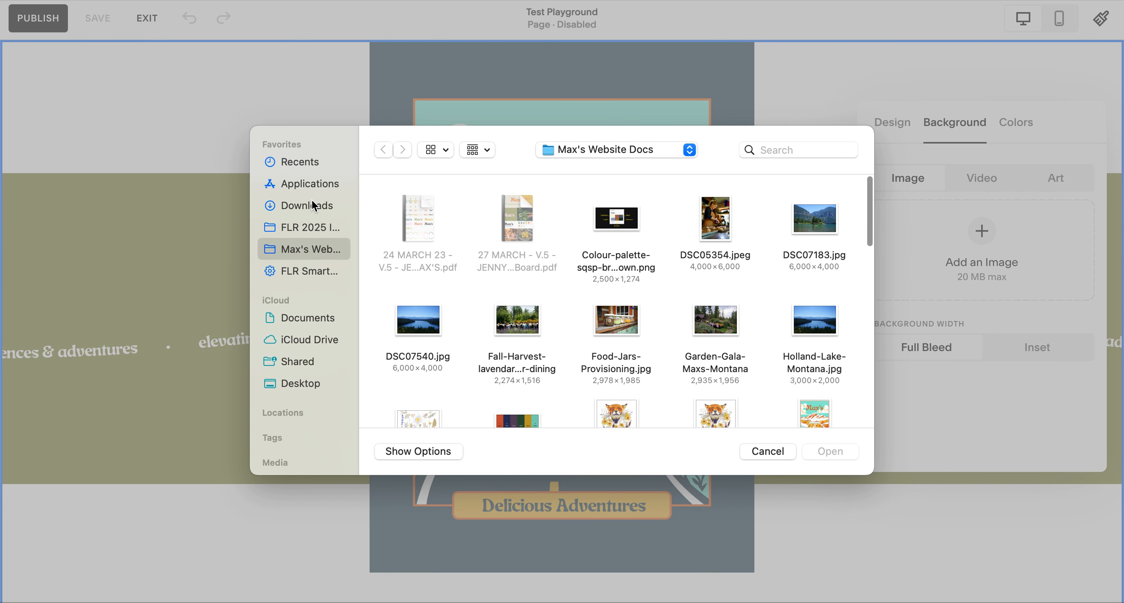
pyautogui.click(313, 205)
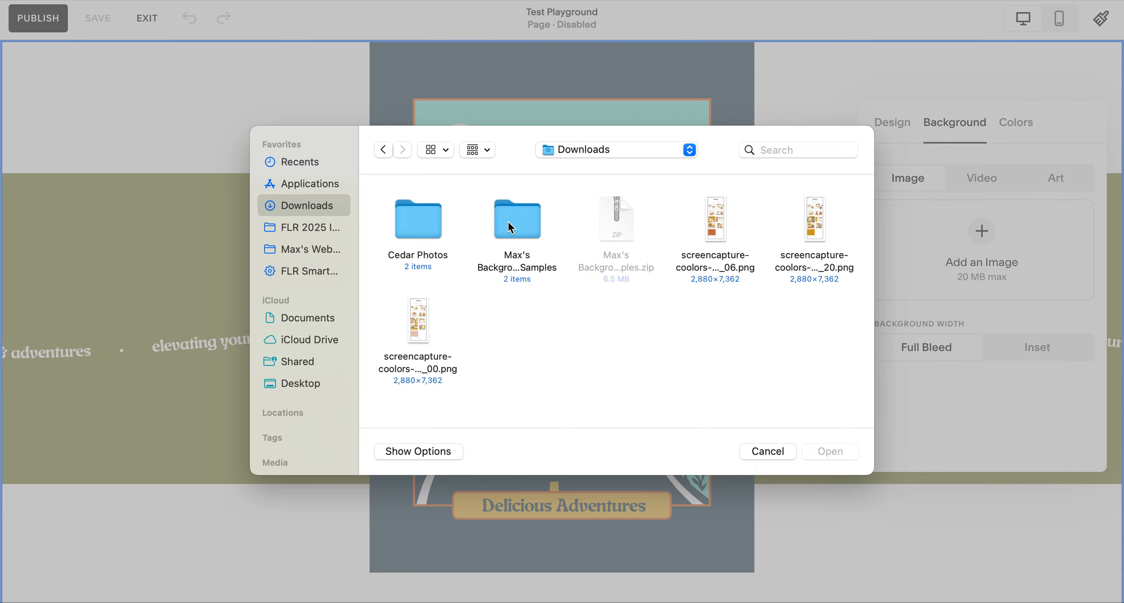
pyautogui.doubleClick(531, 219)
pyautogui.doubleClick(428, 228)
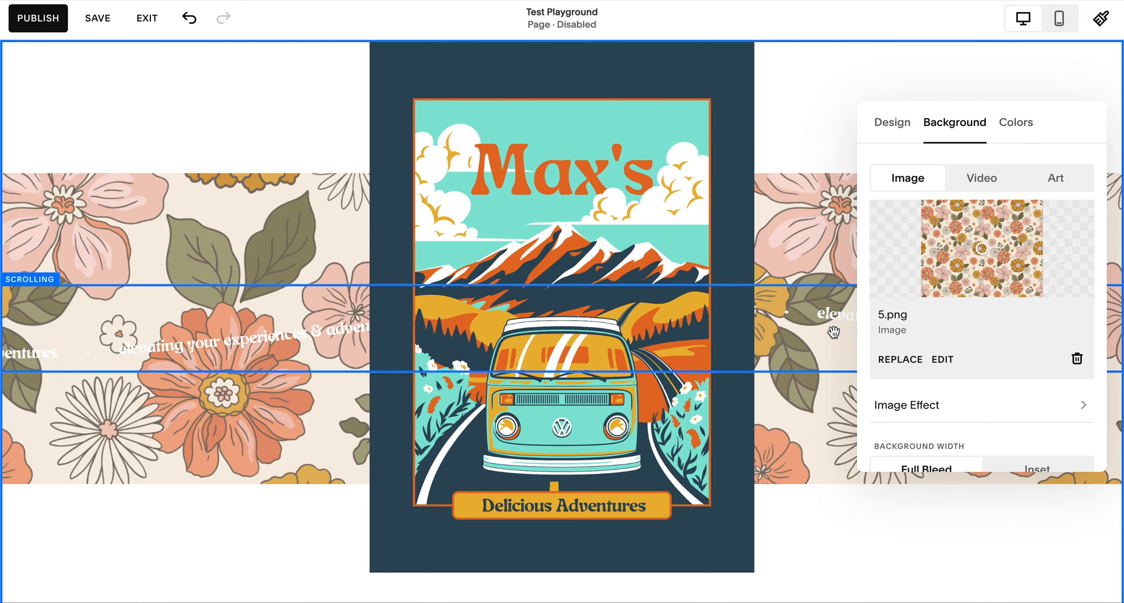
# Check the floral background on the section, and replace it by uploading 6.png
pyautogui.scroll(-1, 821, 211)
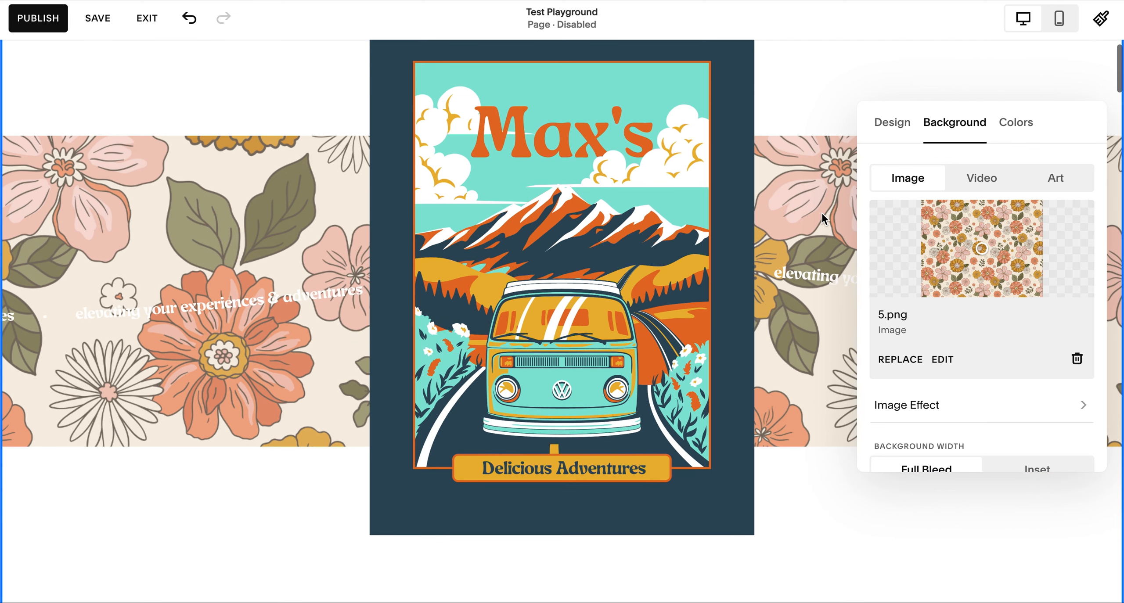
pyautogui.scroll(1, 820, 212)
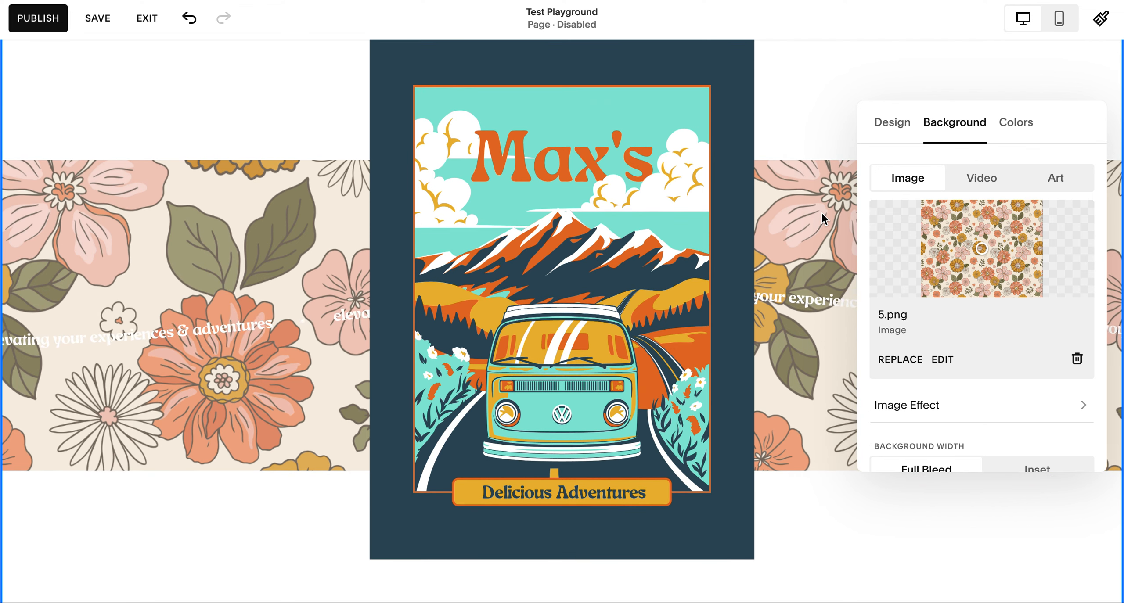
pyautogui.click(898, 360)
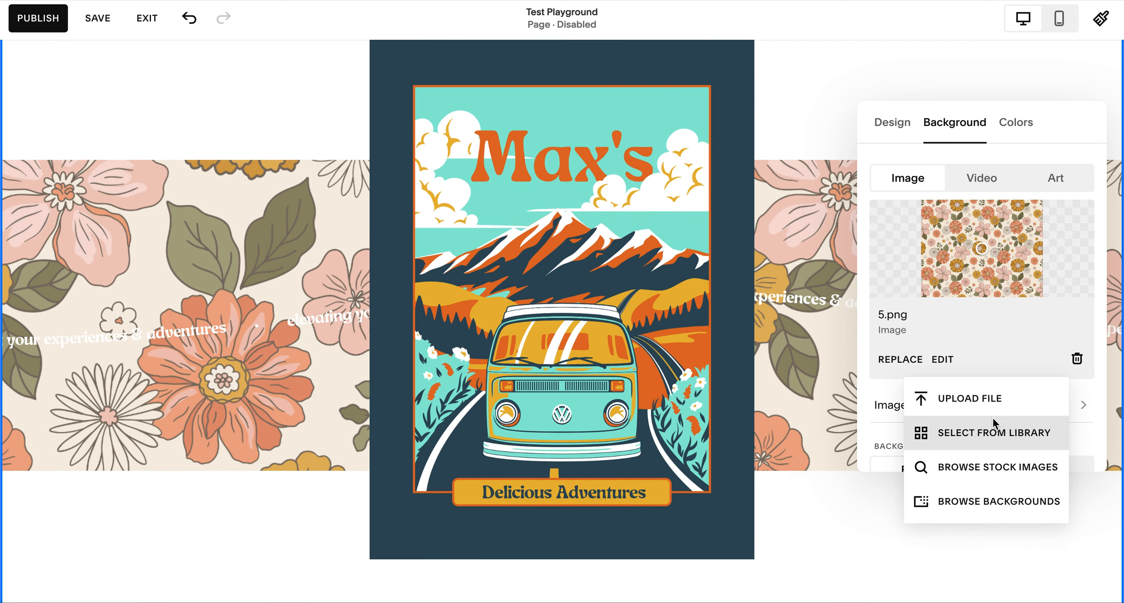
pyautogui.click(990, 399)
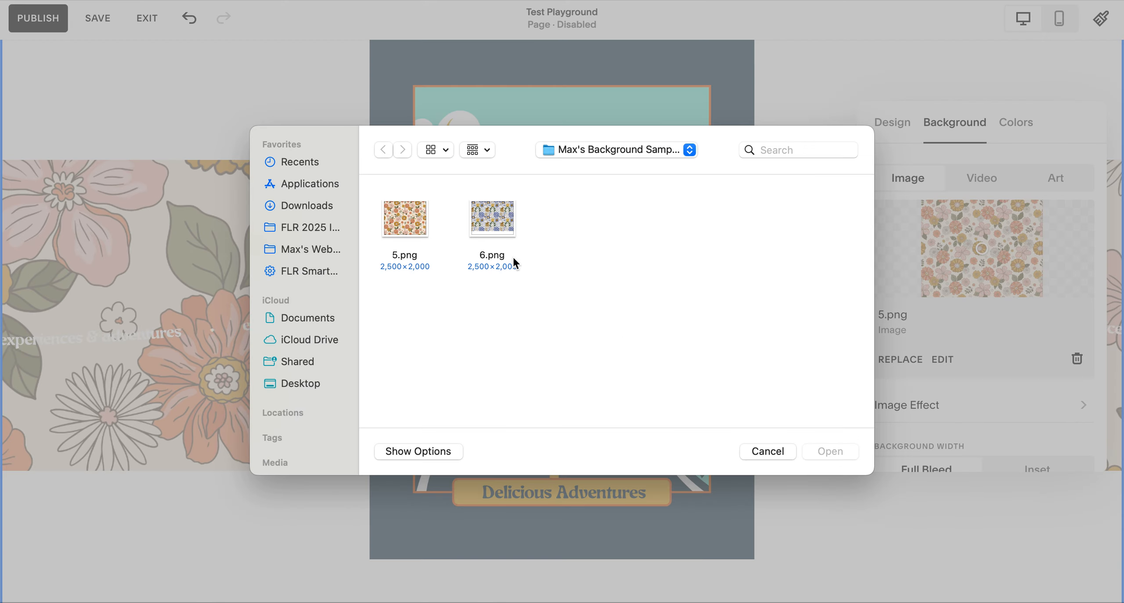
pyautogui.click(489, 203)
pyautogui.doubleClick(487, 200)
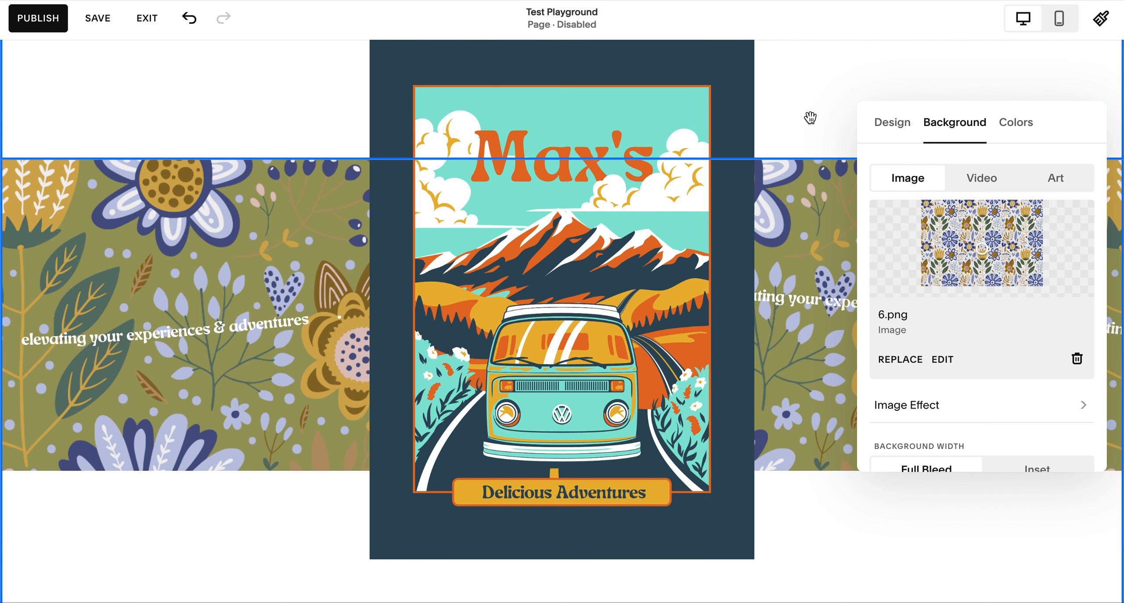
# Try the Lightest 1, Light 1 and Light 2 color themes behind the transparent floral pattern
pyautogui.click(1029, 139)
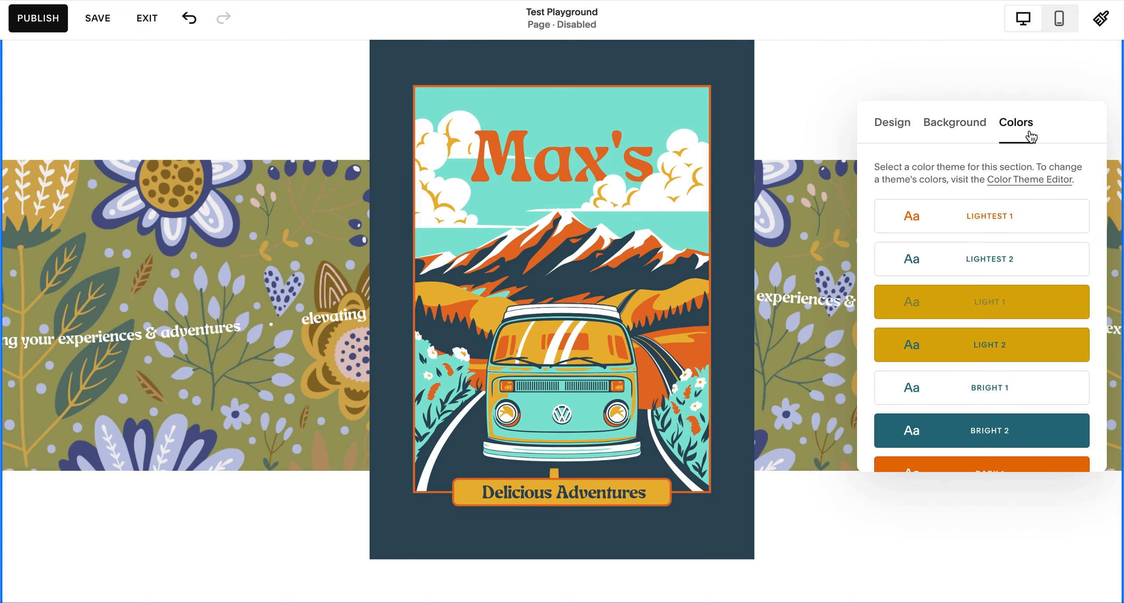
pyautogui.click(1013, 220)
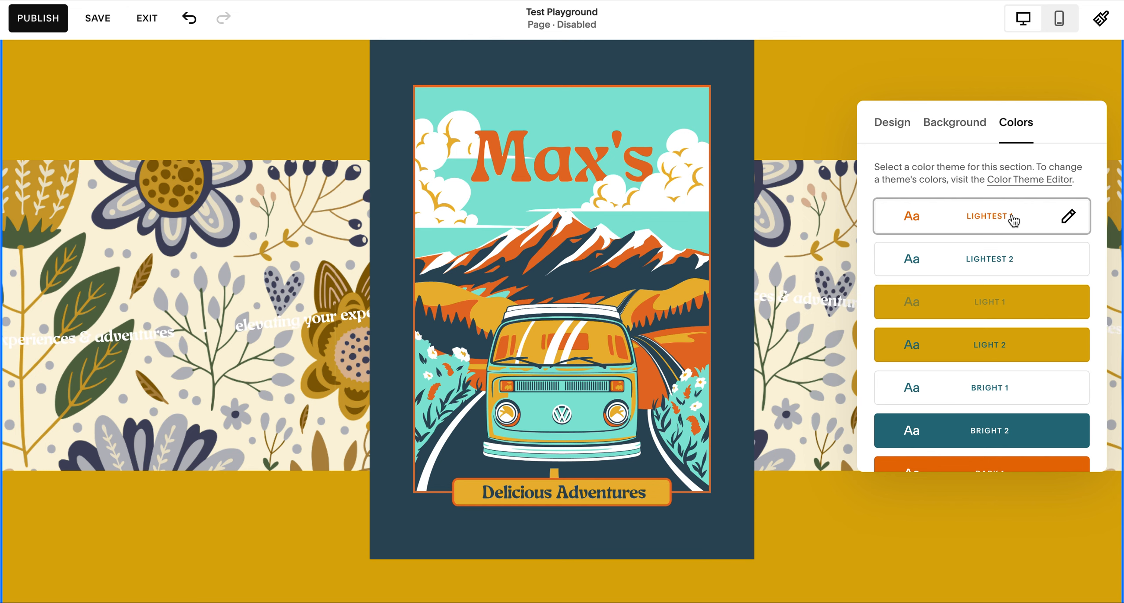
pyautogui.click(1014, 313)
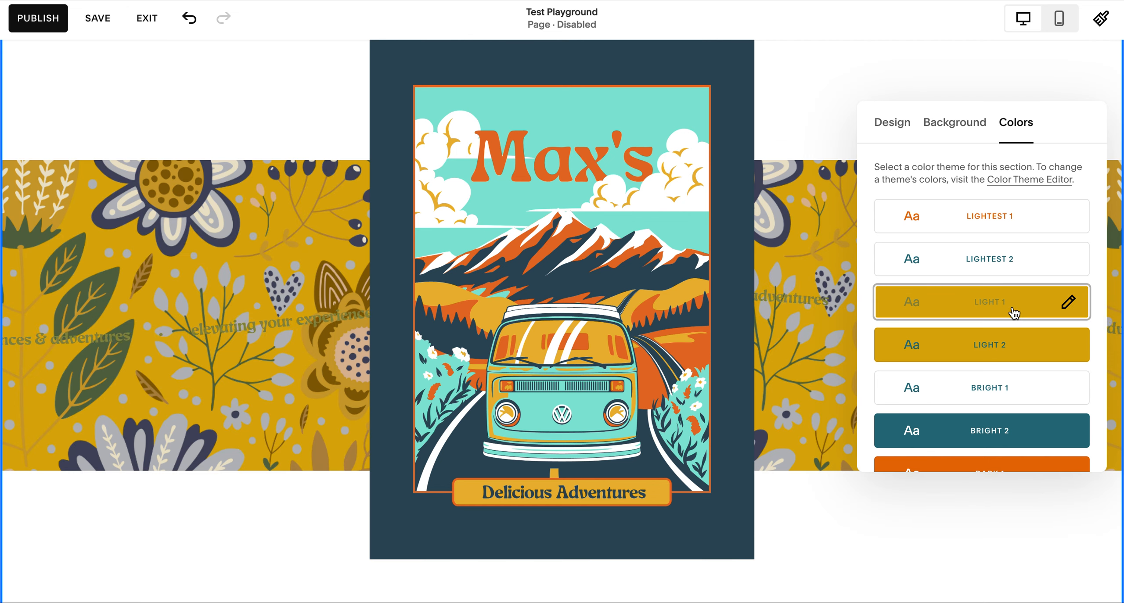
pyautogui.click(1006, 223)
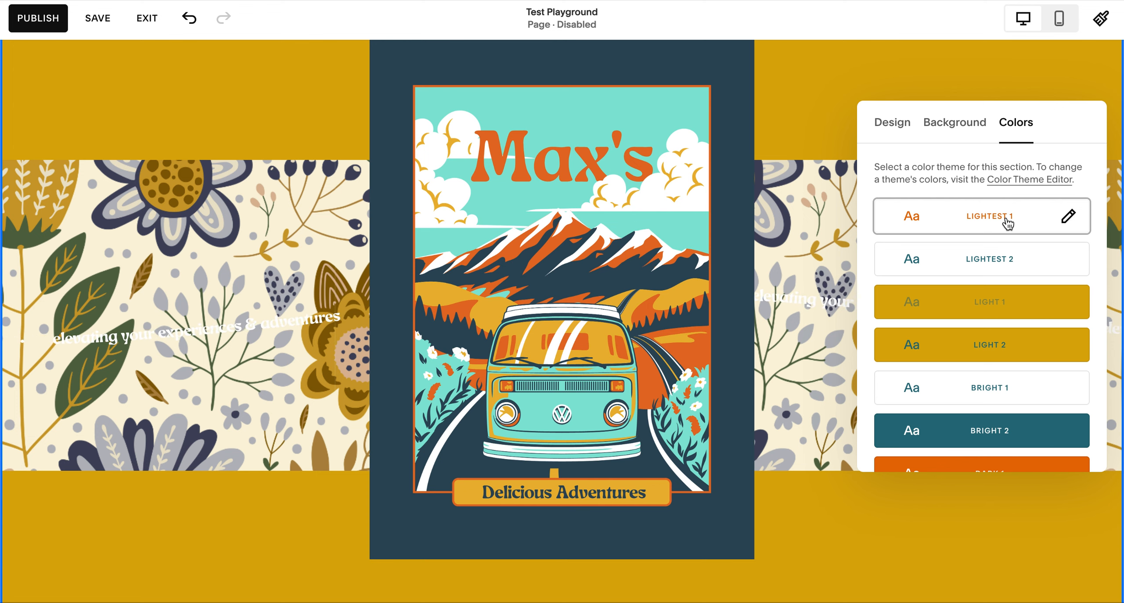
pyautogui.click(1005, 356)
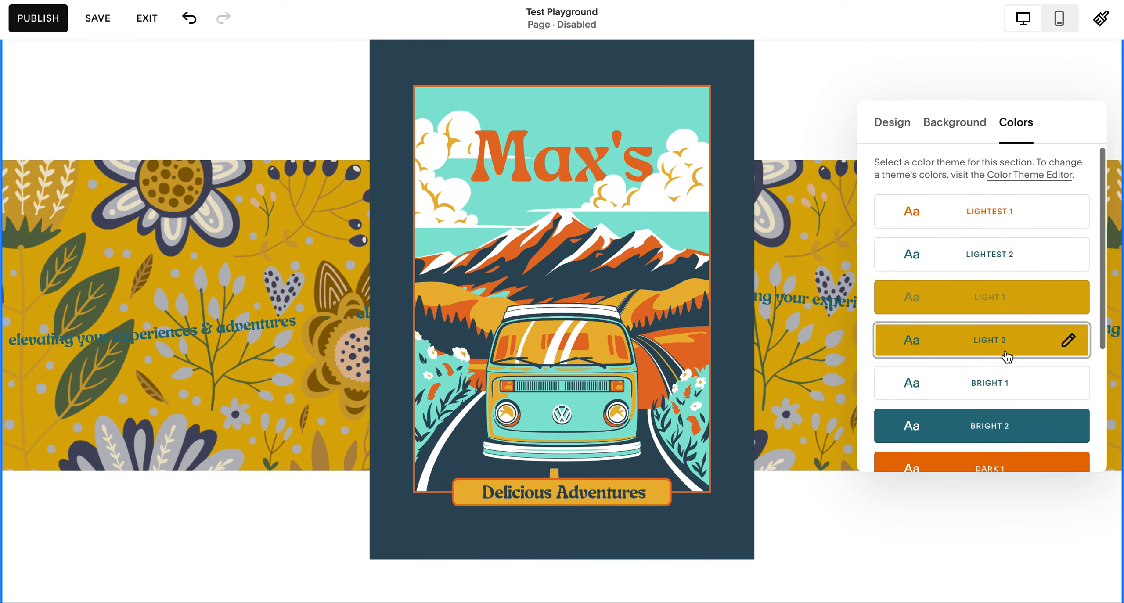
# Try the Bright 1, Bright 2 and Dark 1 color themes on the section
pyautogui.scroll(-2, 1006, 357)
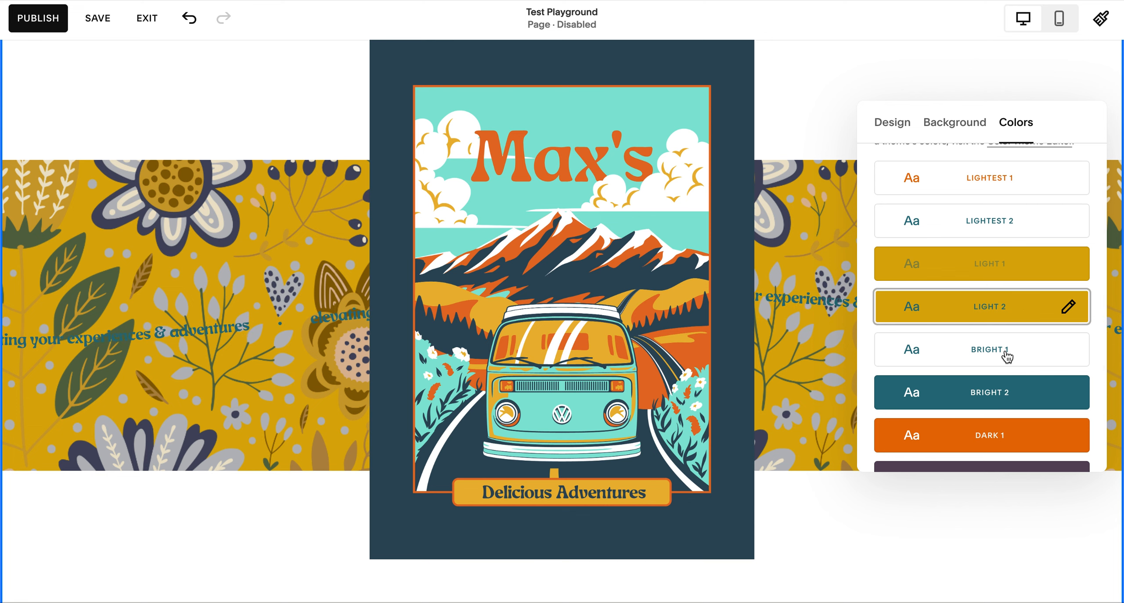
pyautogui.scroll(-2, 1005, 352)
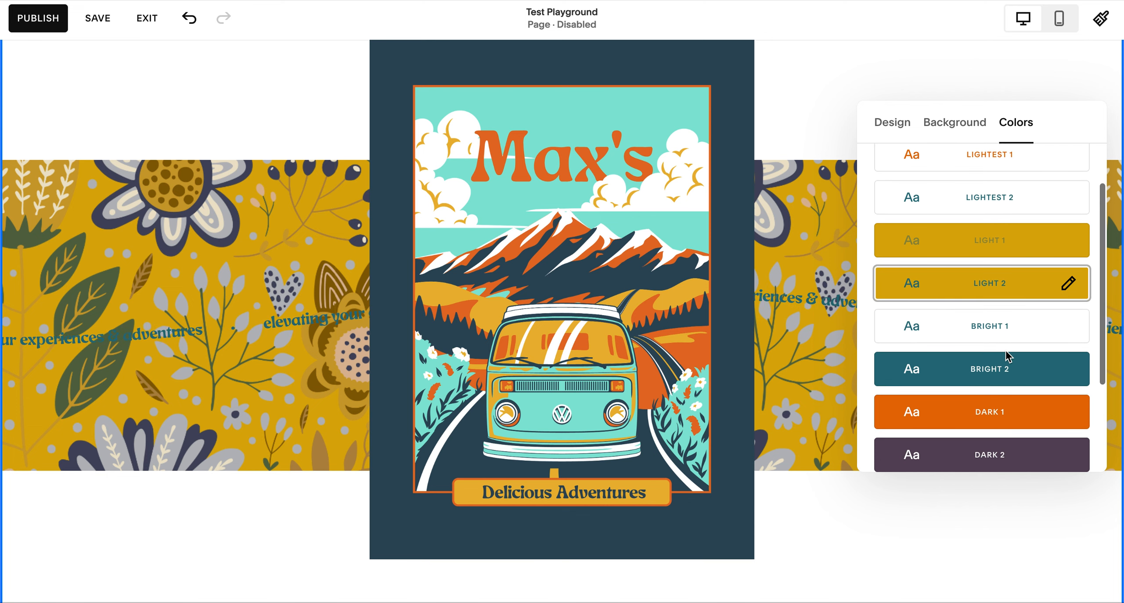
pyautogui.click(1002, 335)
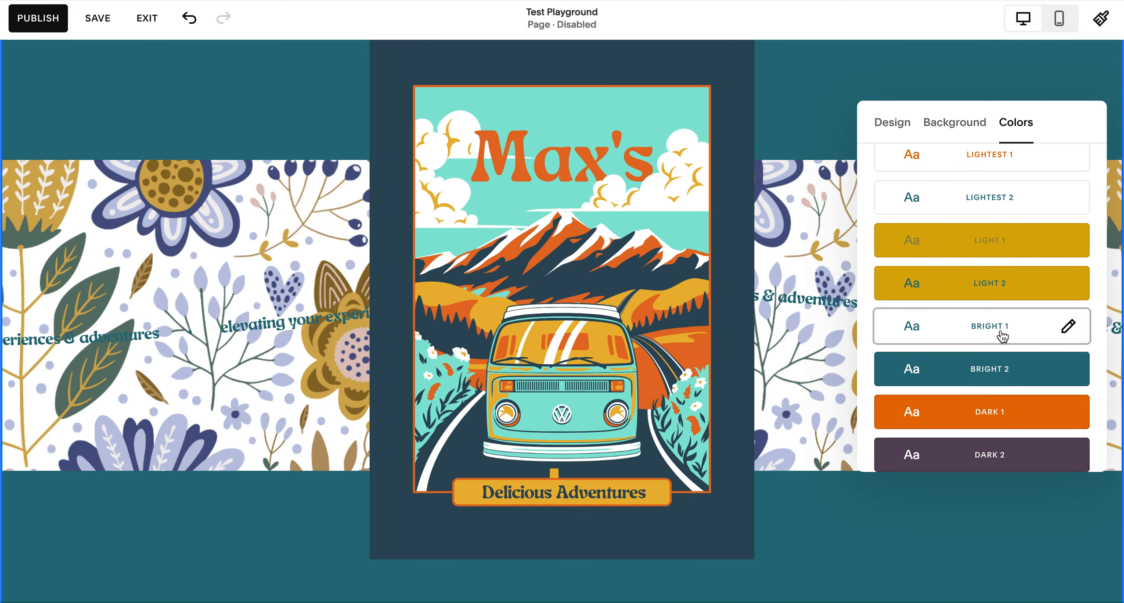
pyautogui.click(1005, 372)
pyautogui.scroll(-3, 1008, 373)
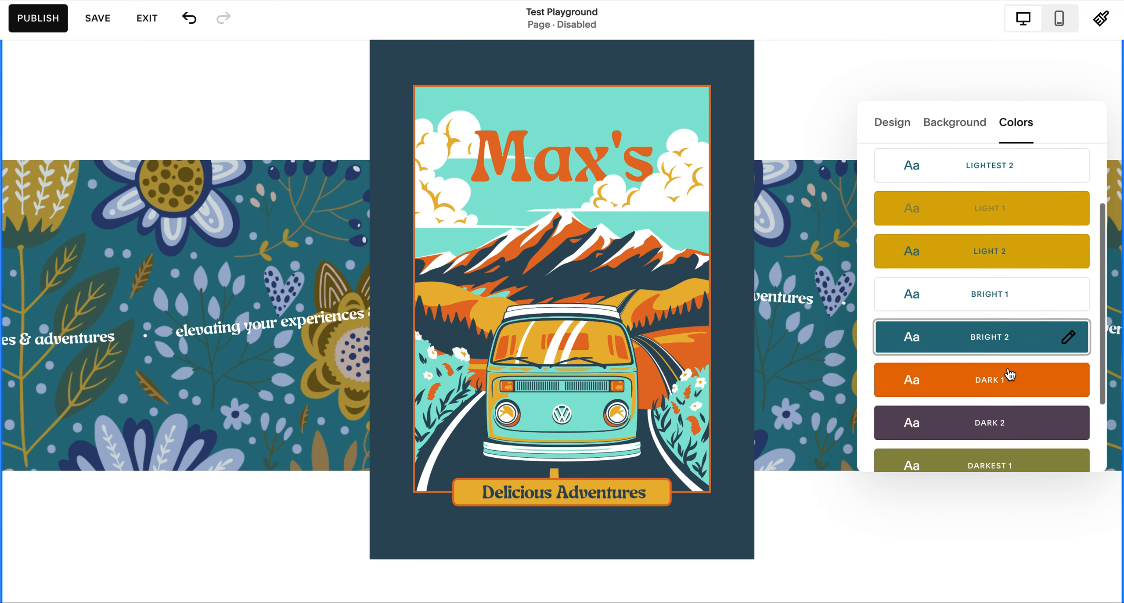
pyautogui.click(1005, 350)
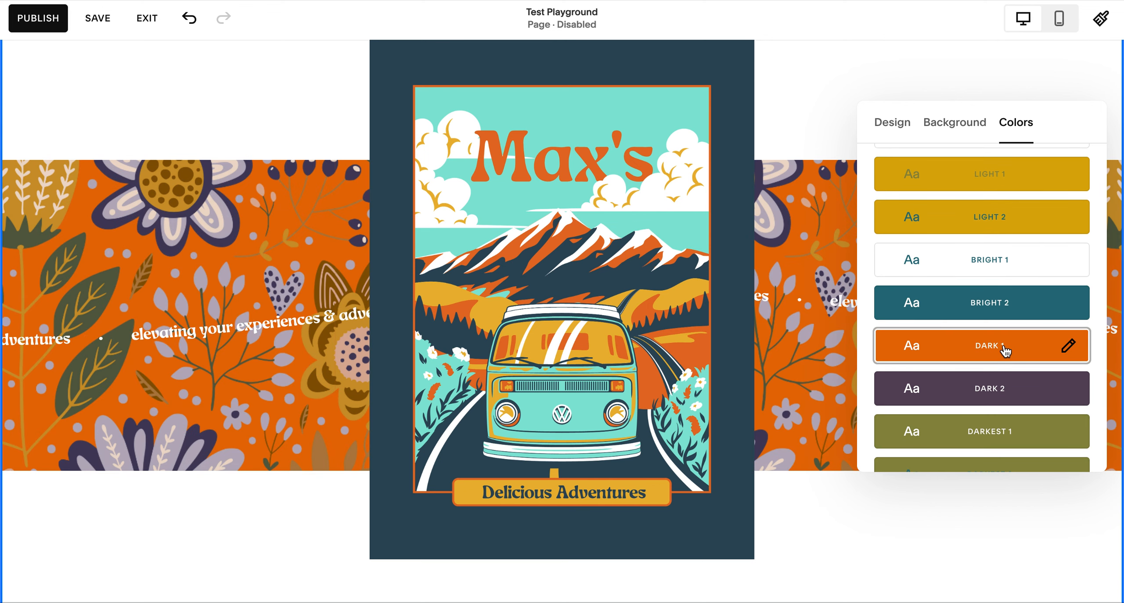
# Try the Dark 2, Darkest 1 and Darkest 2 color themes on the section
pyautogui.scroll(-1, 1004, 351)
pyautogui.click(1005, 351)
pyautogui.scroll(-1, 1005, 350)
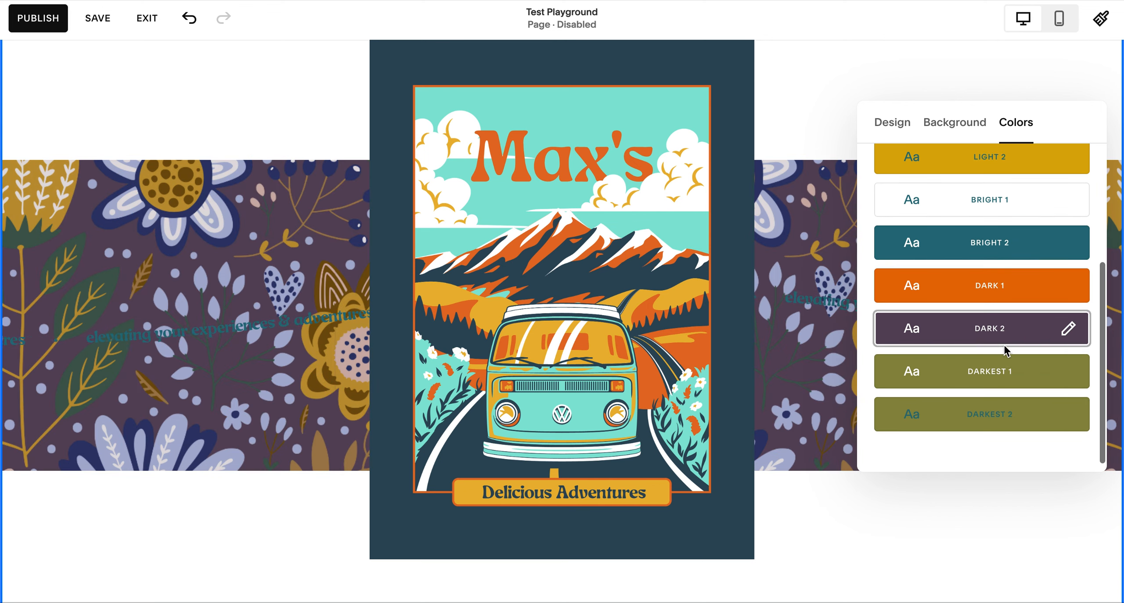
pyautogui.click(1007, 361)
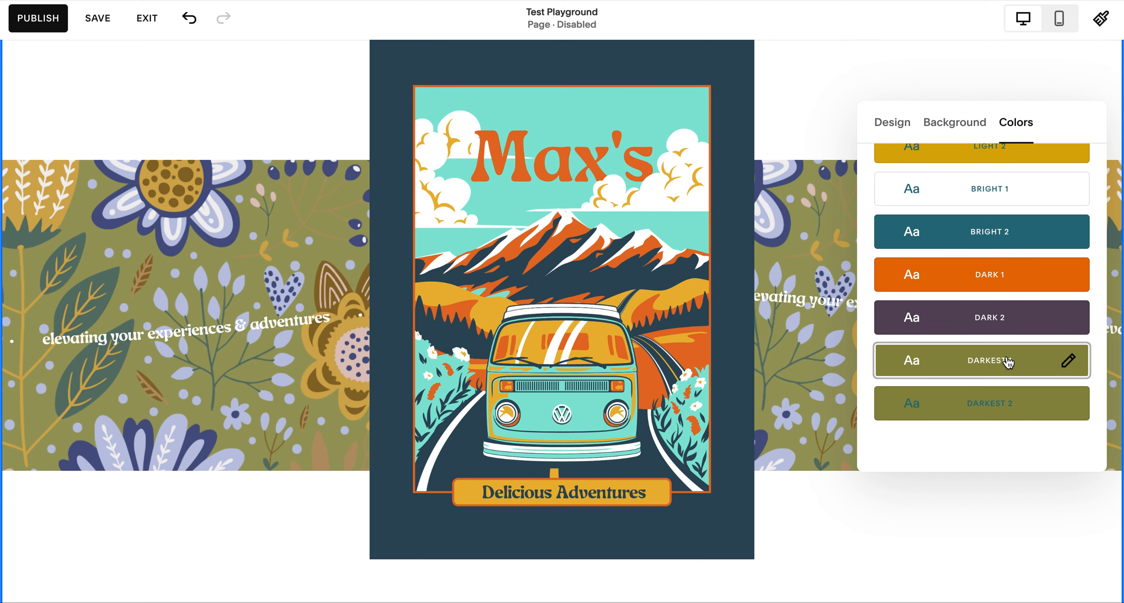
pyautogui.click(1008, 405)
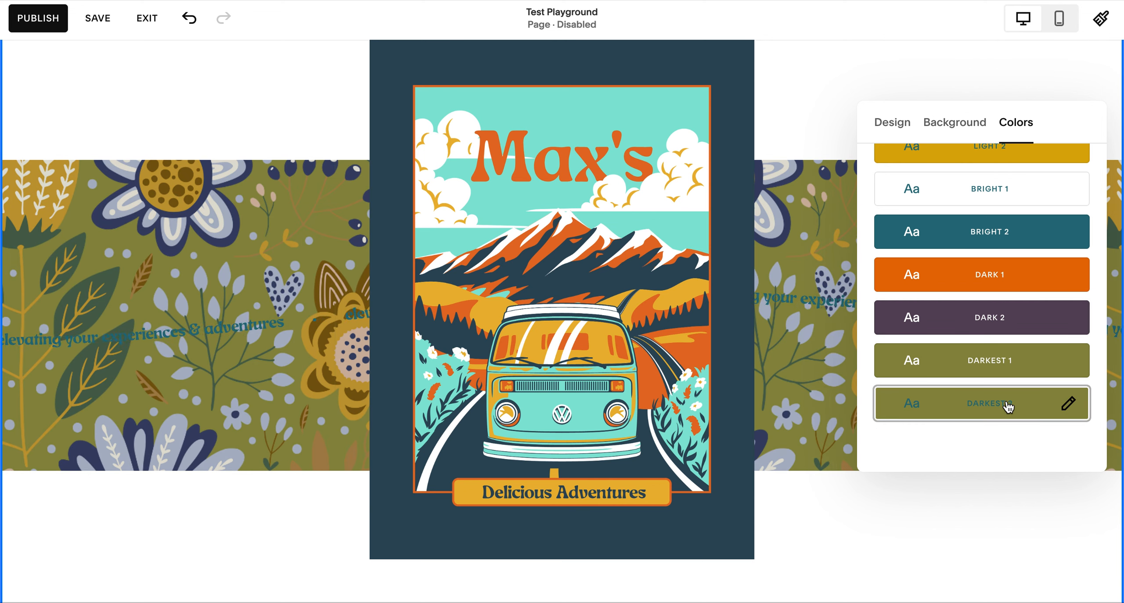
# Recheck the Darkest 1, Dark 2, Dark 1 and Bright 2 color themes, and apply Light 2 to the section
pyautogui.click(1012, 367)
pyautogui.click(1002, 320)
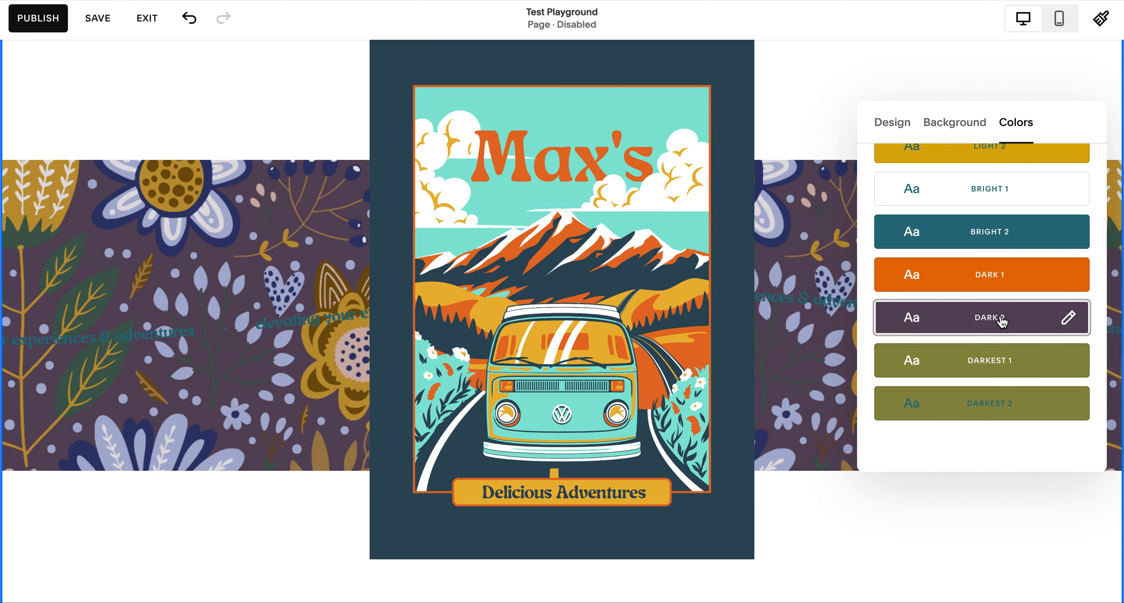
pyautogui.scroll(2, 1002, 323)
pyautogui.click(1002, 323)
pyautogui.scroll(2, 1003, 324)
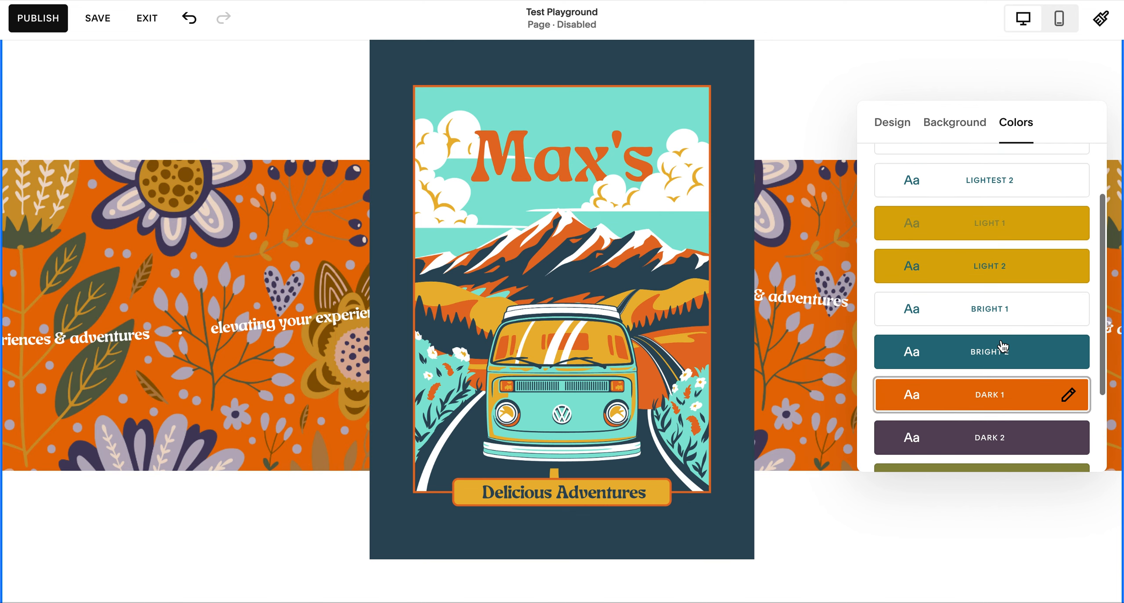
pyautogui.click(1003, 346)
pyautogui.click(994, 281)
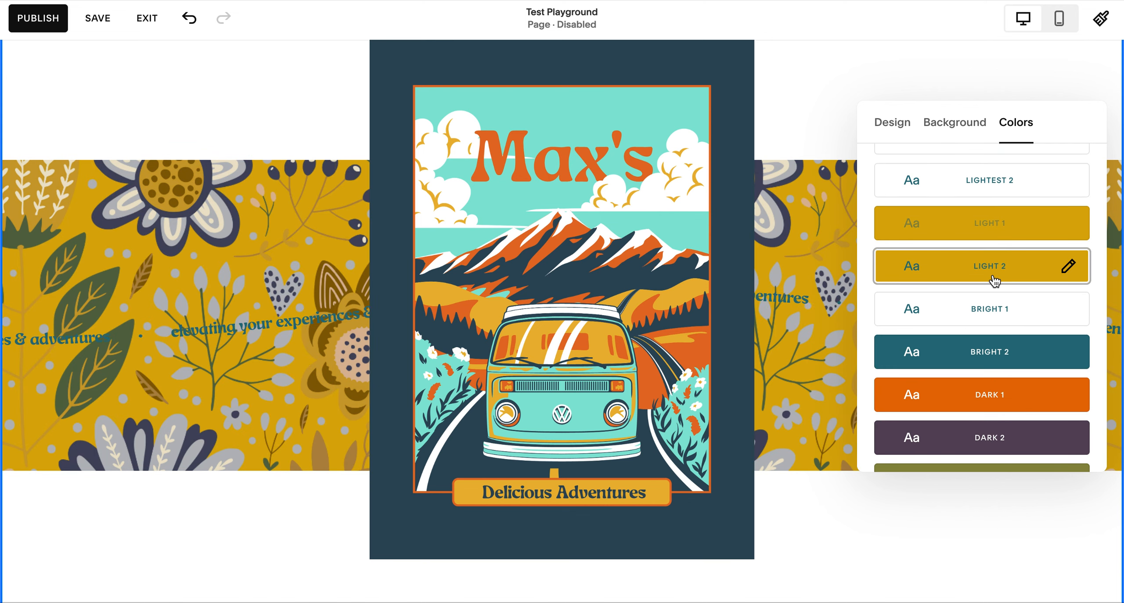